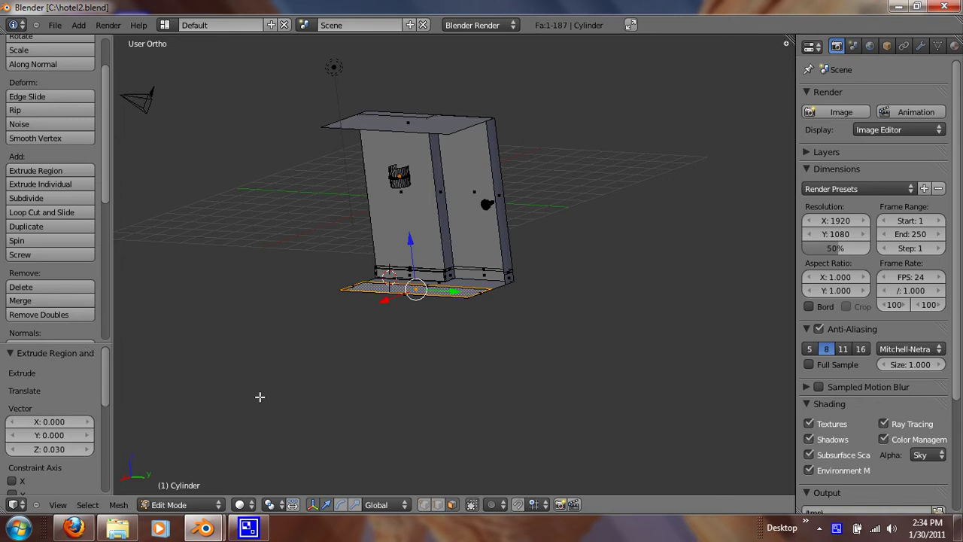
Step: Orbit around the wall piece and return the Cylinder to Object Mode
middle_drag(250, 339, 775, 266)
key(Tab)
Step: Switch to a top-down perspective view of the wall section
key(KP_7)
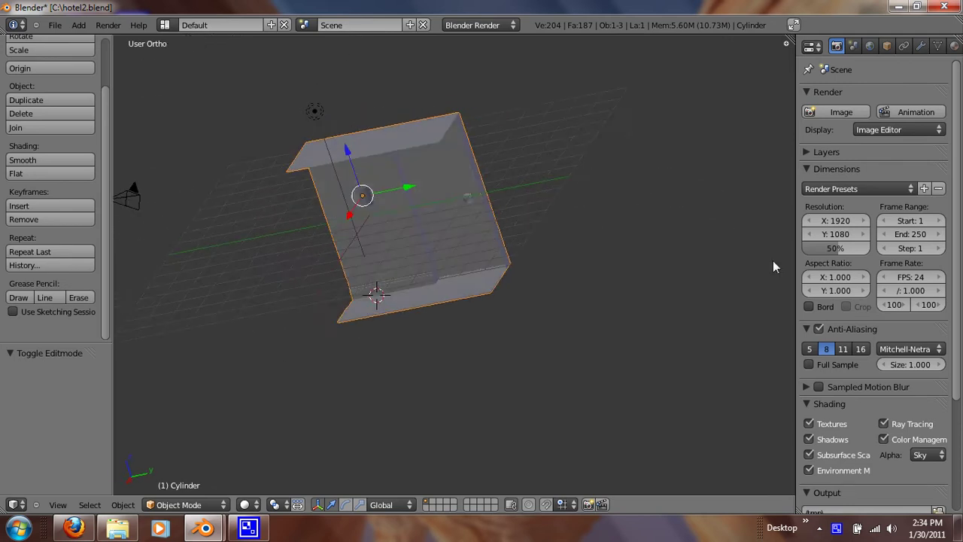
scroll(583, 301, down, 4)
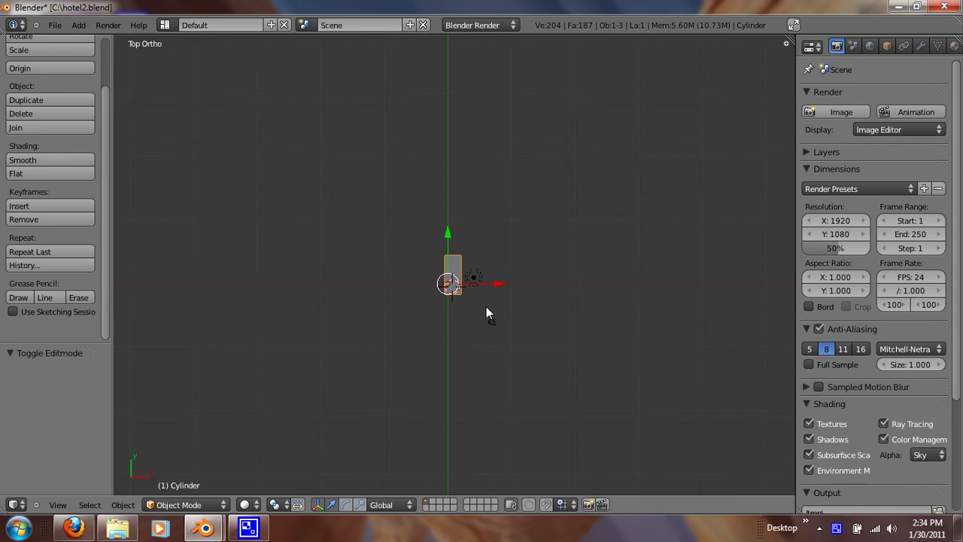
key(KP_5)
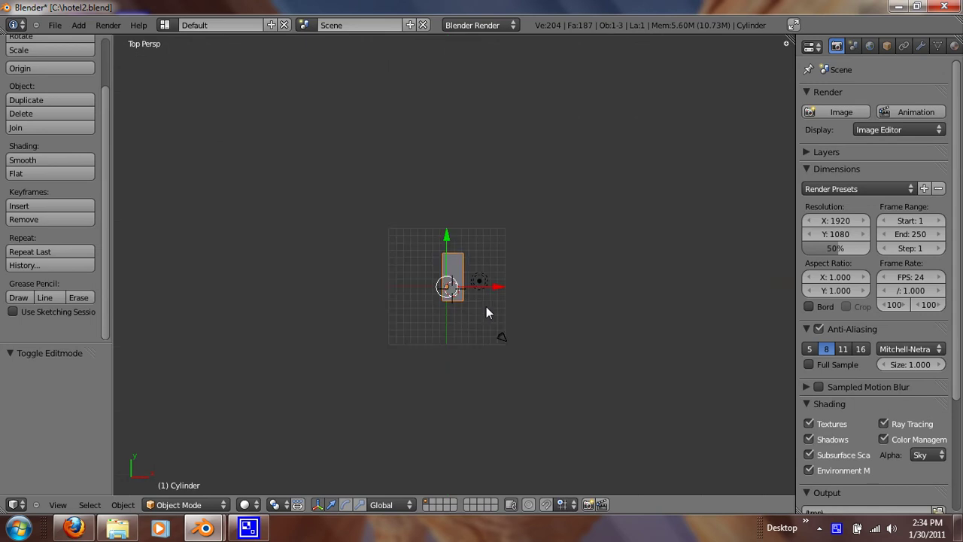
scroll(486, 308, up, 1)
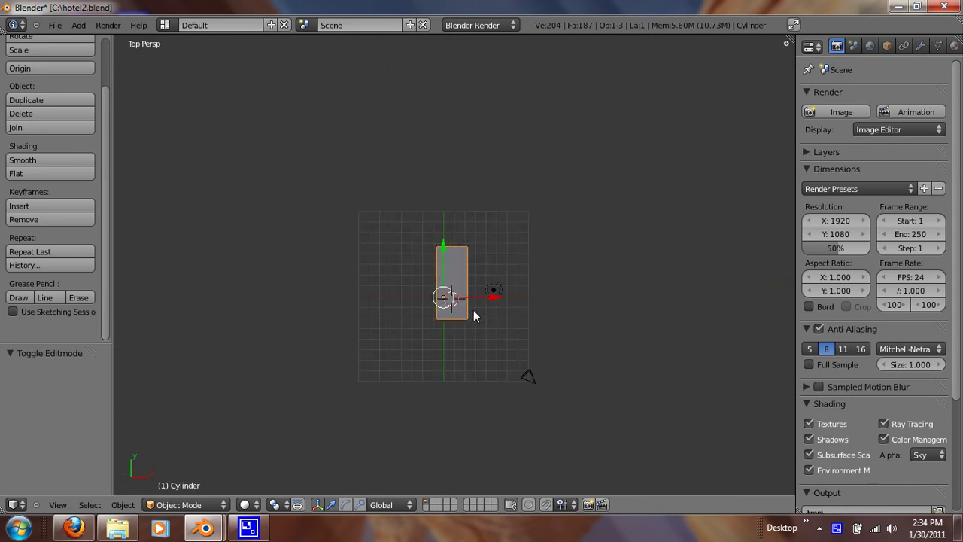
Step: Move the wall section -5.280 along X and -2.607 along Y
key(g)
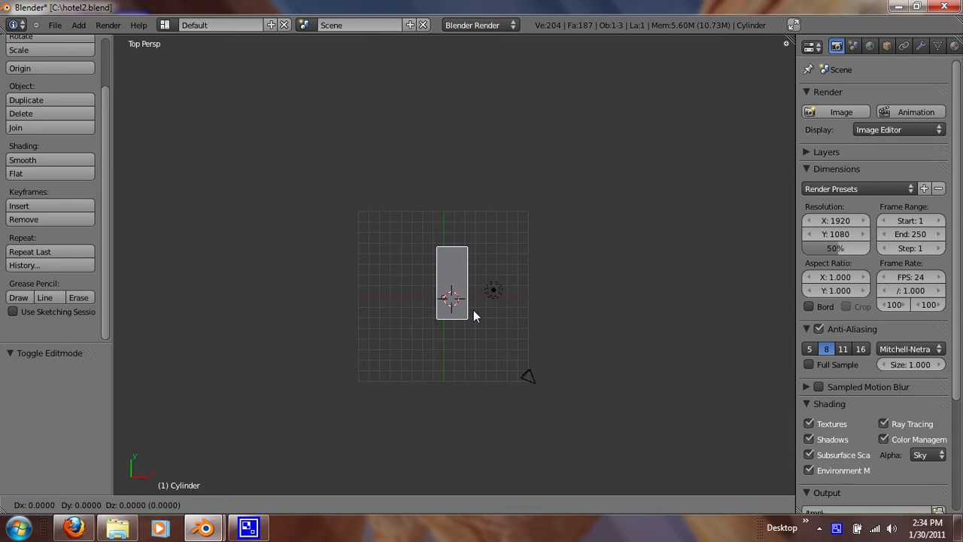
key(x)
click(415, 333)
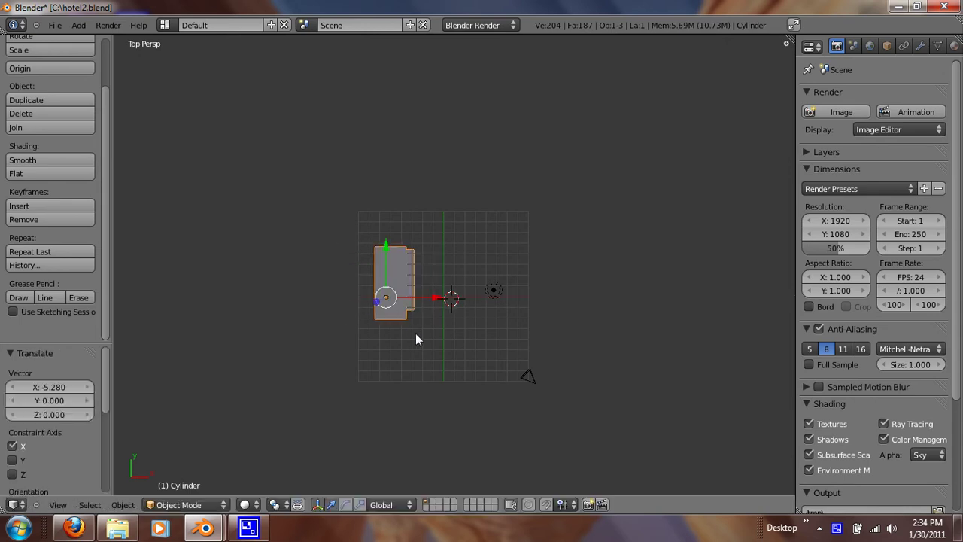
key(g)
key(y)
click(418, 369)
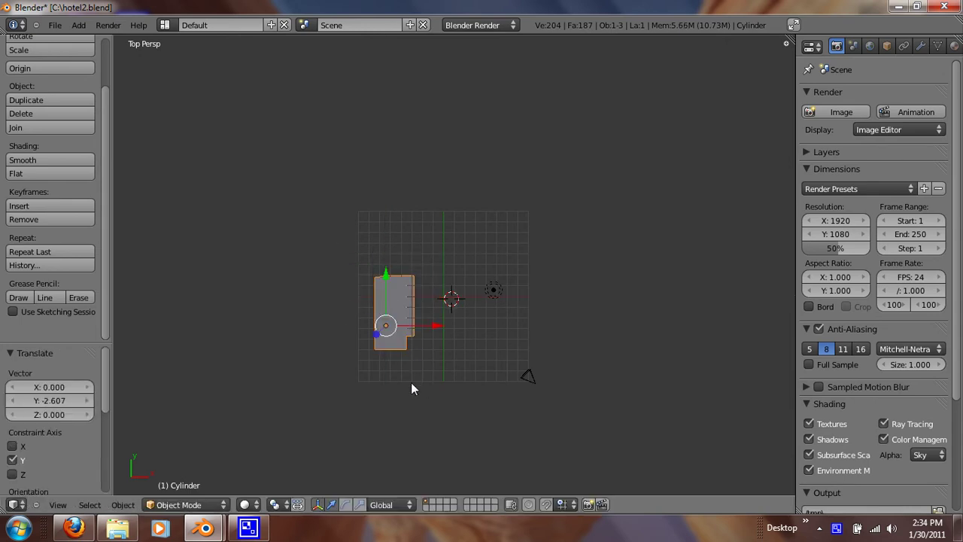
middle_drag(411, 383, 456, 286)
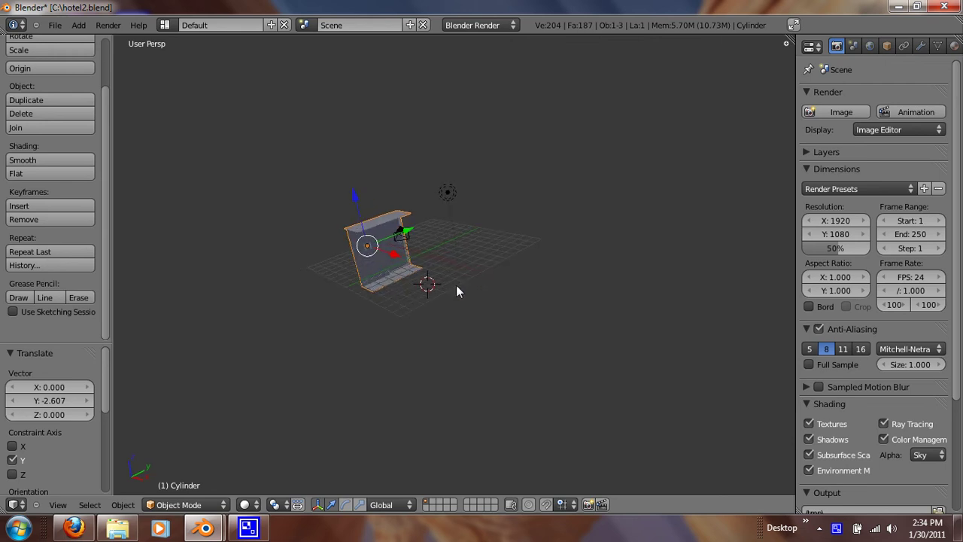
Step: Add an Array modifier with relative offset X 0, Y 1 and count 4
click(920, 46)
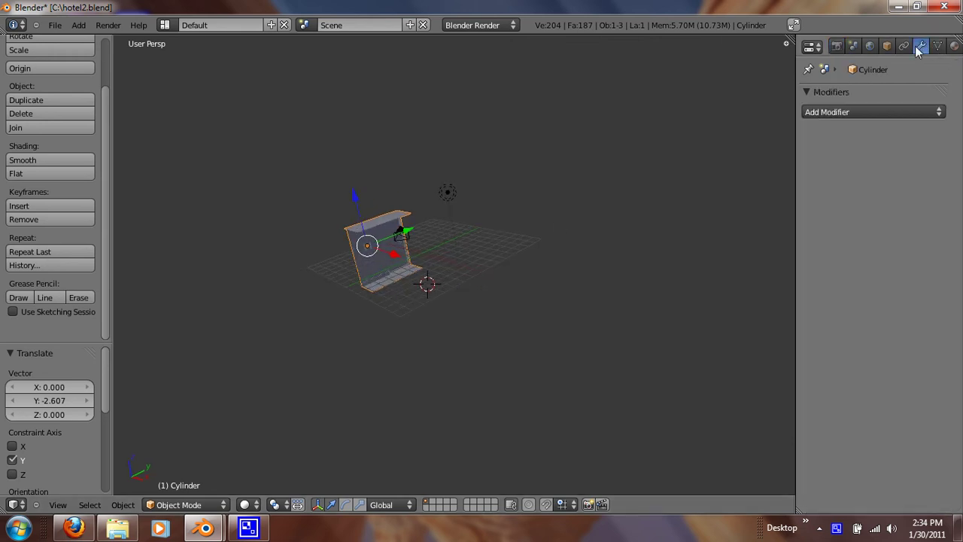
click(862, 114)
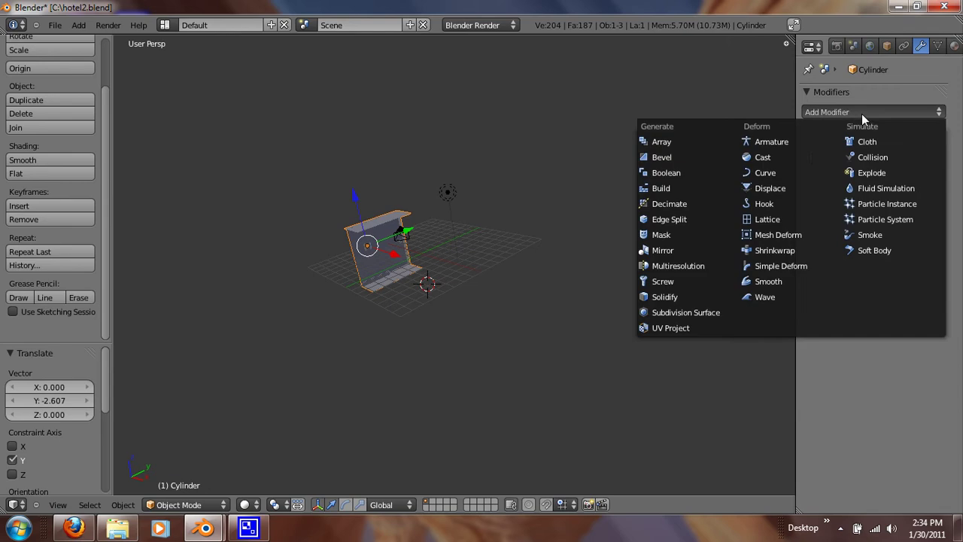
click(691, 146)
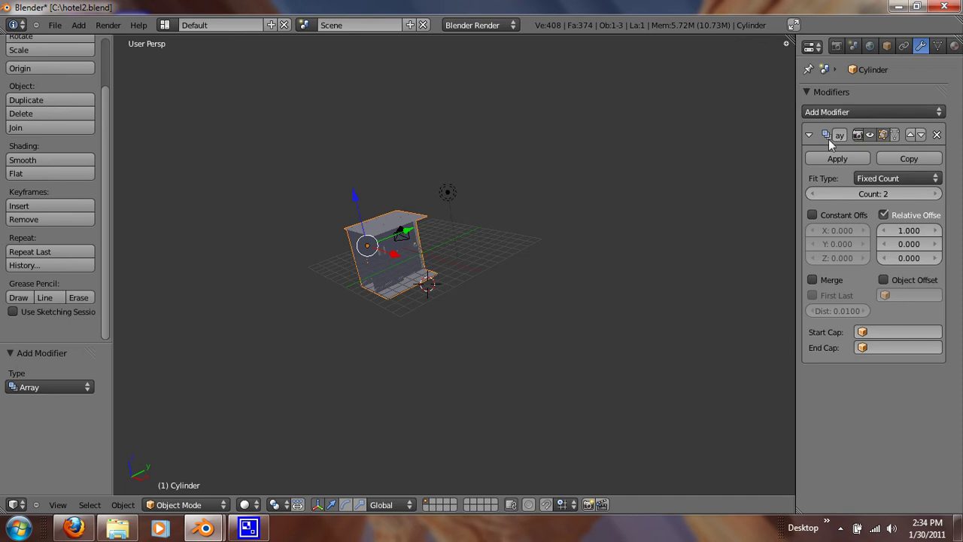
click(899, 232)
text(0)
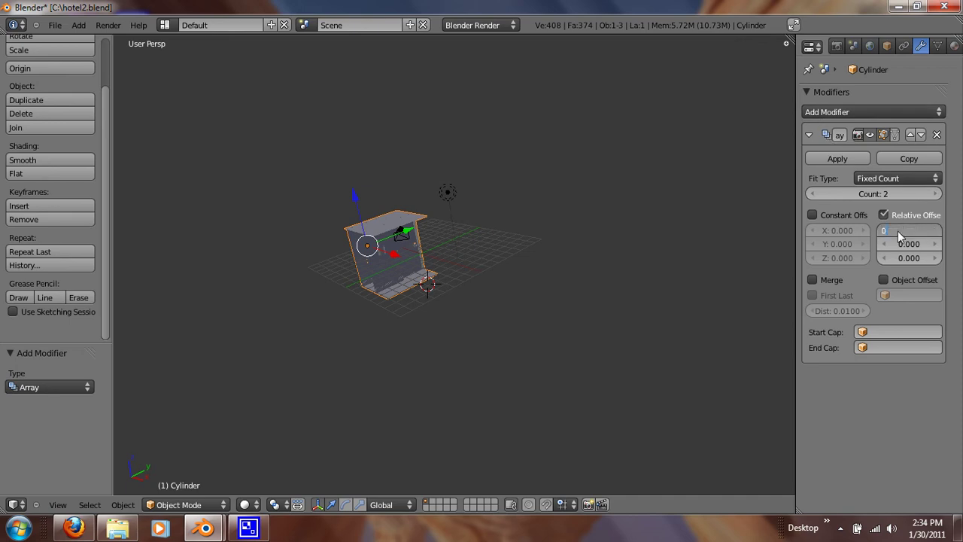
key(Return)
click(901, 244)
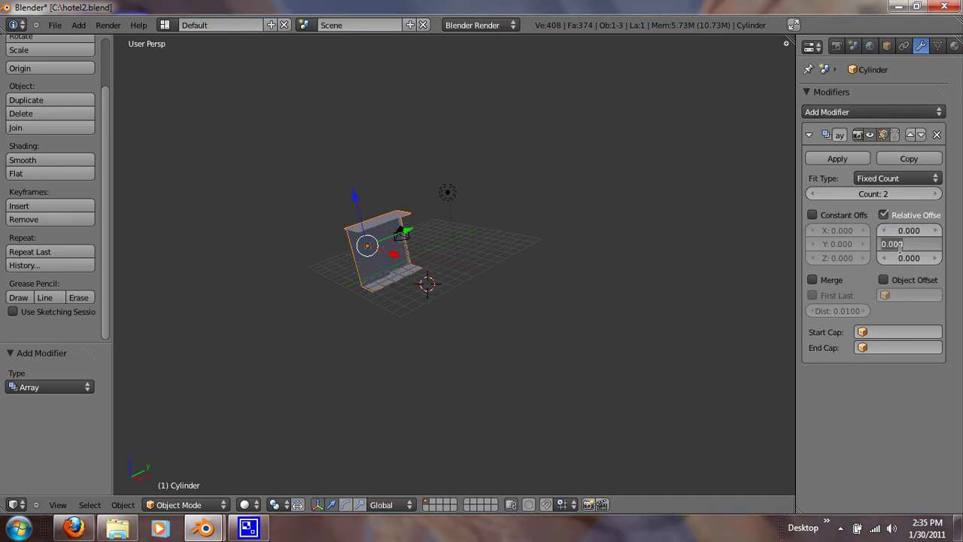
text(1)
key(Return)
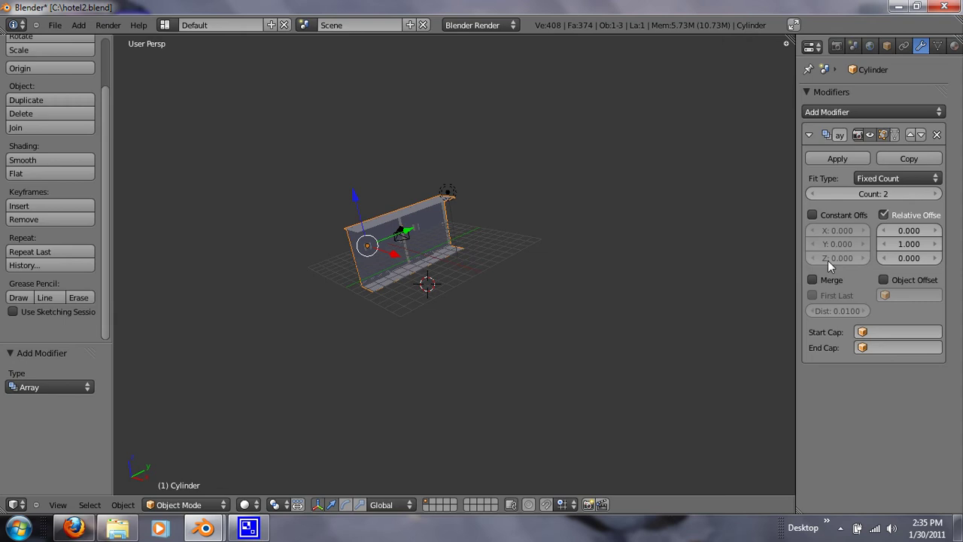
click(931, 195)
click(931, 195)
middle_drag(710, 247, 678, 292)
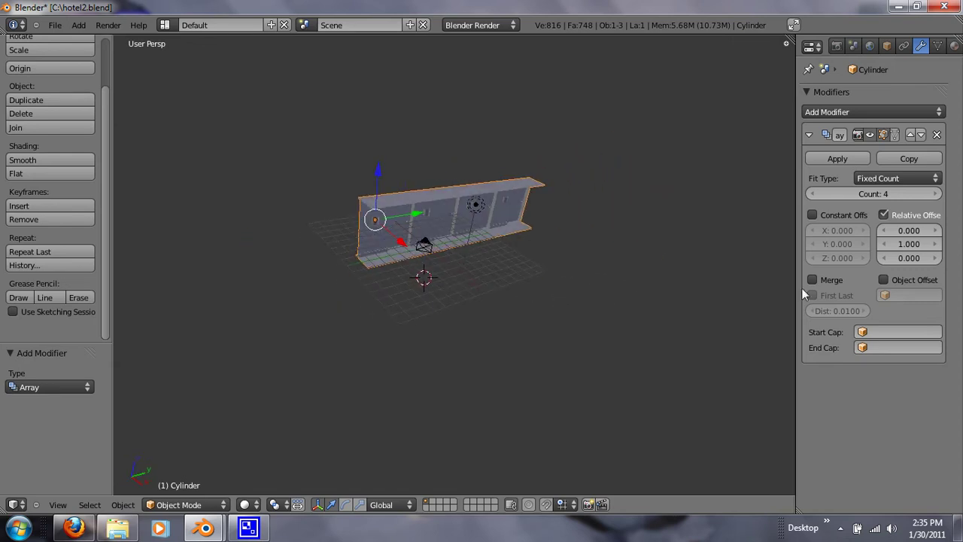
Step: Add a Mirror modifier below the Array, try Z, then leave it mirroring X only
click(859, 110)
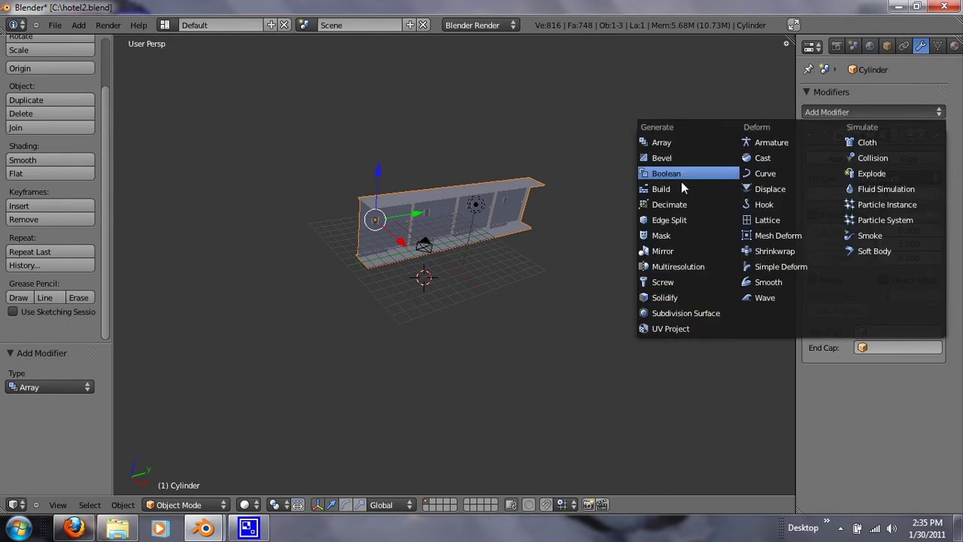
click(688, 251)
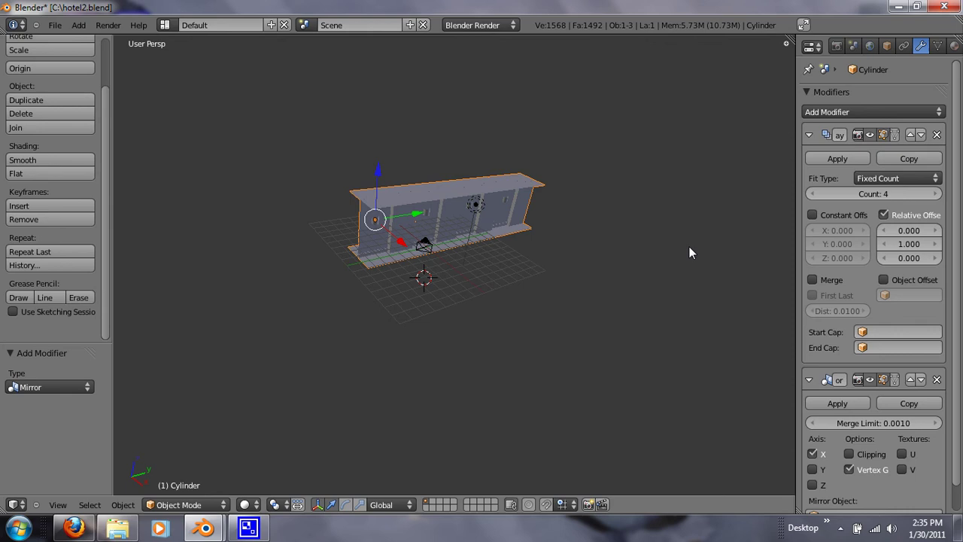
scroll(885, 320, down, 2)
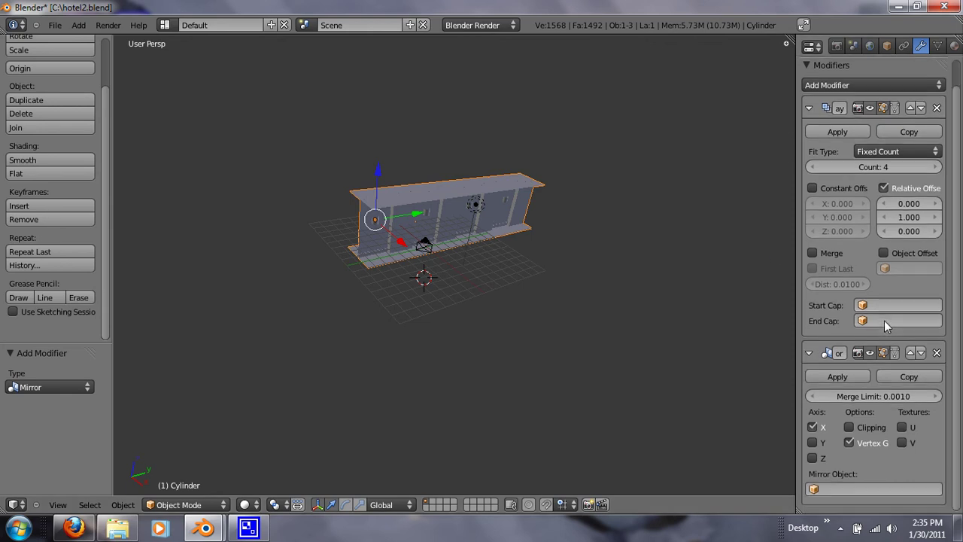
click(813, 428)
click(813, 458)
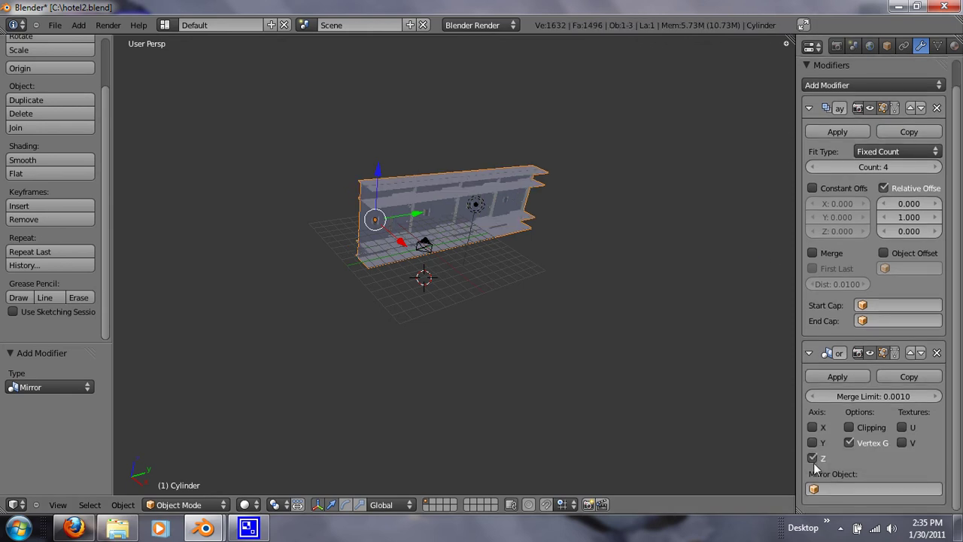
middle_drag(421, 316, 459, 341)
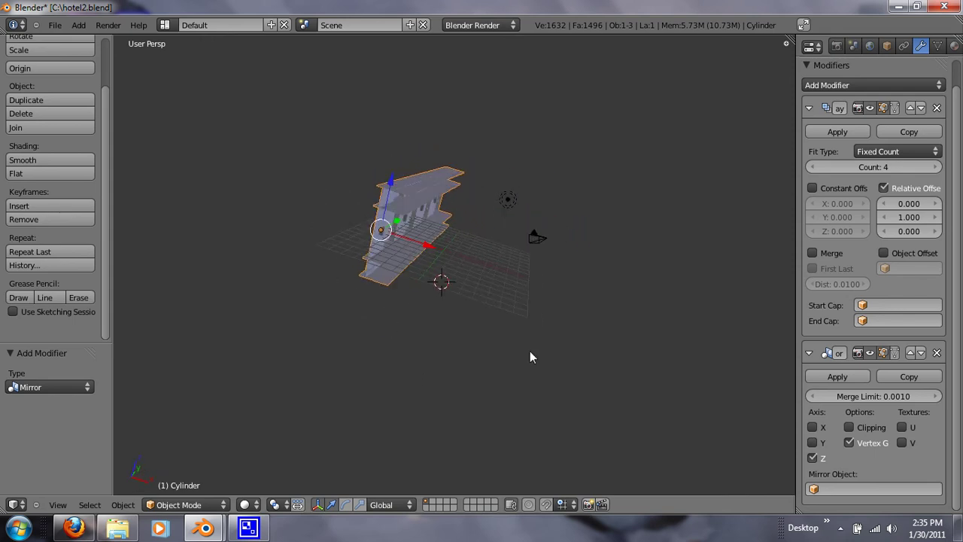
click(812, 426)
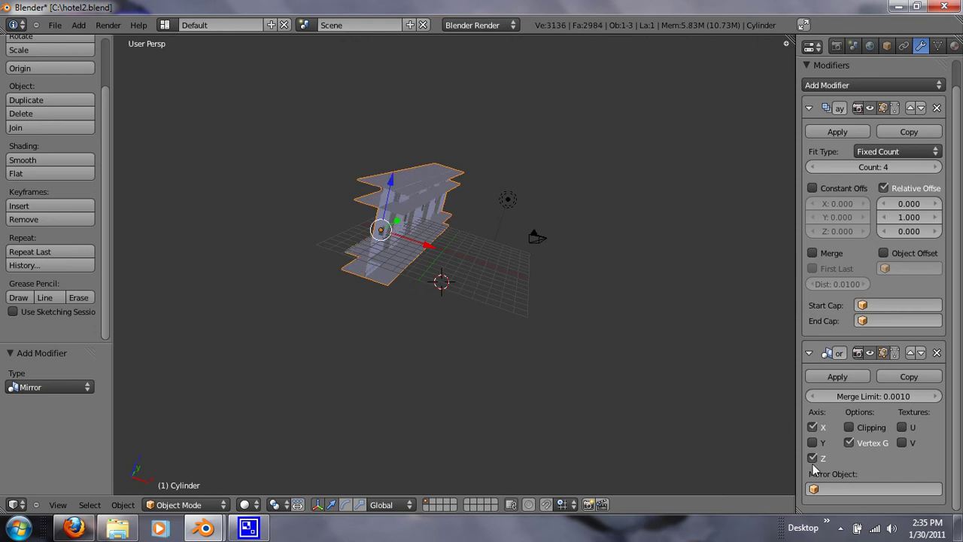
click(813, 458)
middle_drag(433, 325, 399, 282)
Step: In Edit Mode, select the whole wall mesh and shift it along X to widen the hallway
key(Tab)
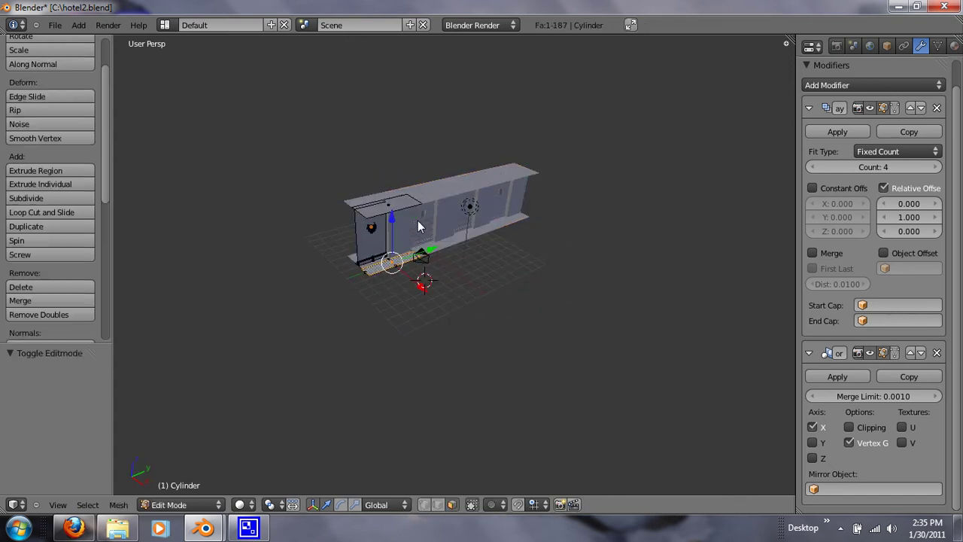
key(a)
key(a)
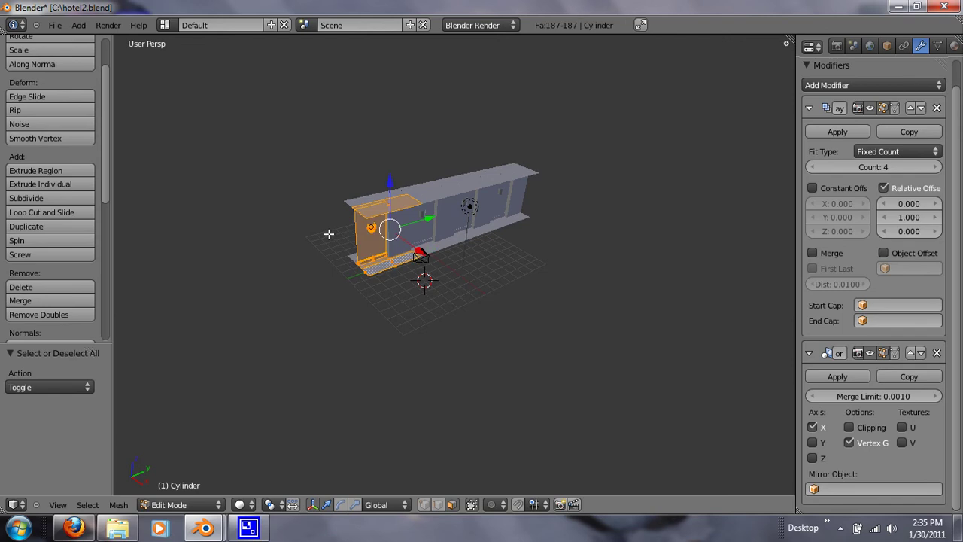
middle_drag(340, 239, 400, 268)
key(g)
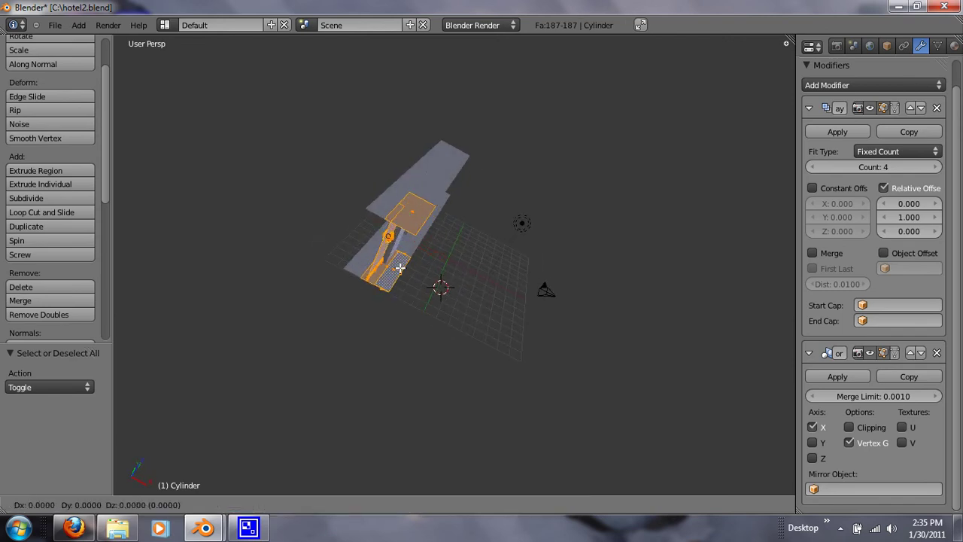
key(x)
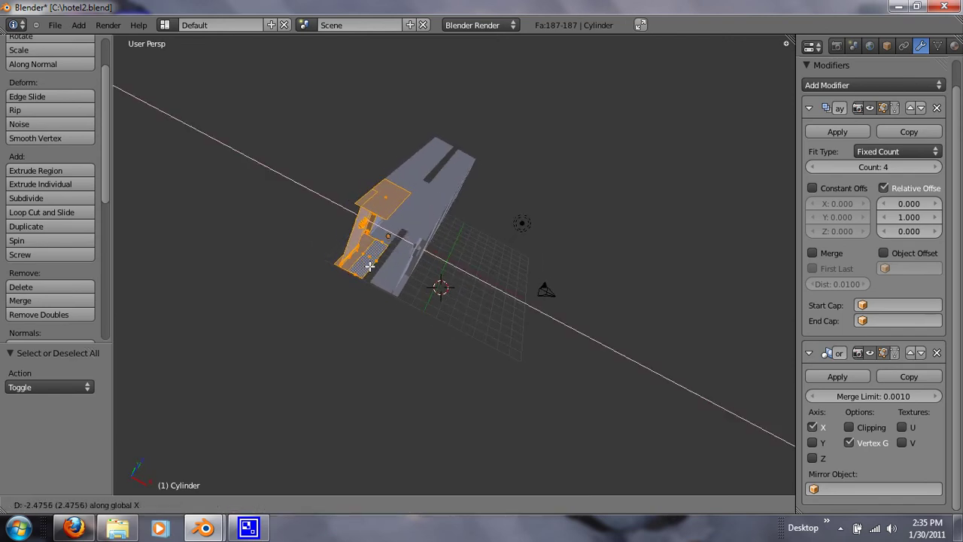
click(320, 264)
middle_drag(249, 260, 351, 284)
scroll(367, 258, up, 4)
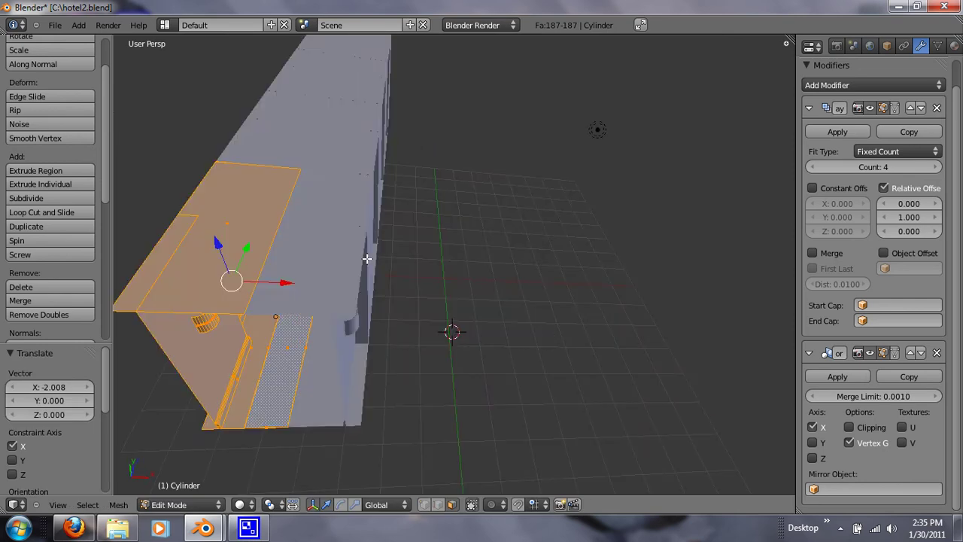
Step: From top view, shift the mesh -0.109 along X and inspect the corridor
key(KP_7)
shift+middle_drag(246, 381, 463, 286)
scroll(463, 286, up, 5)
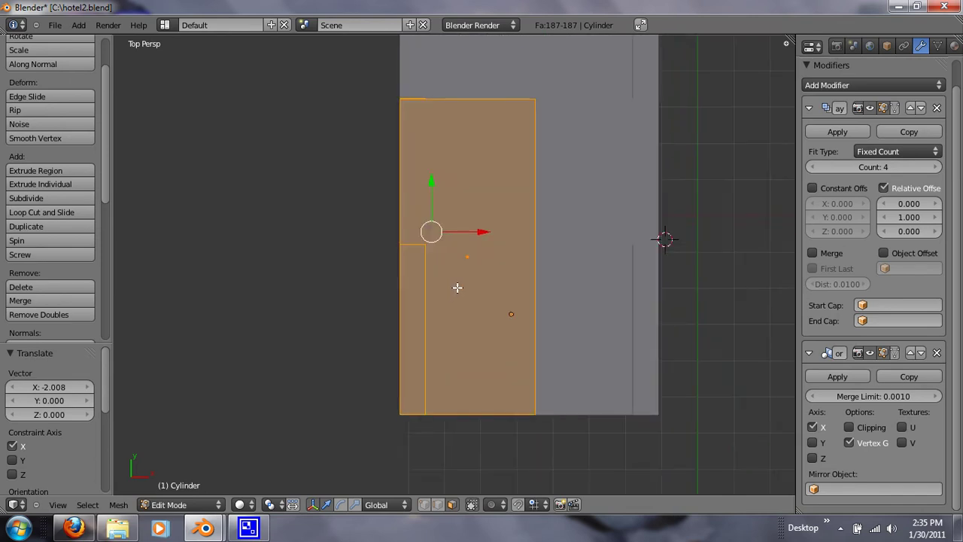
key(g)
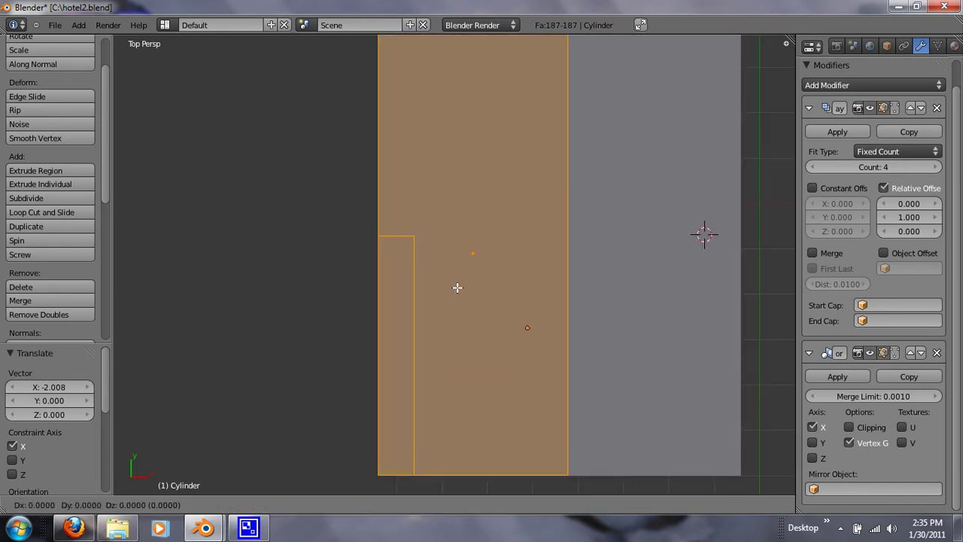
key(x)
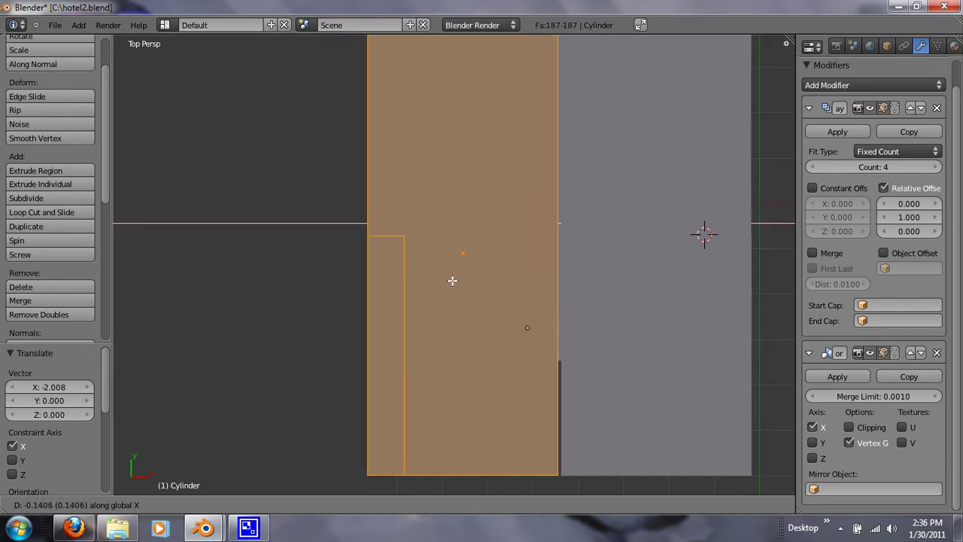
click(453, 281)
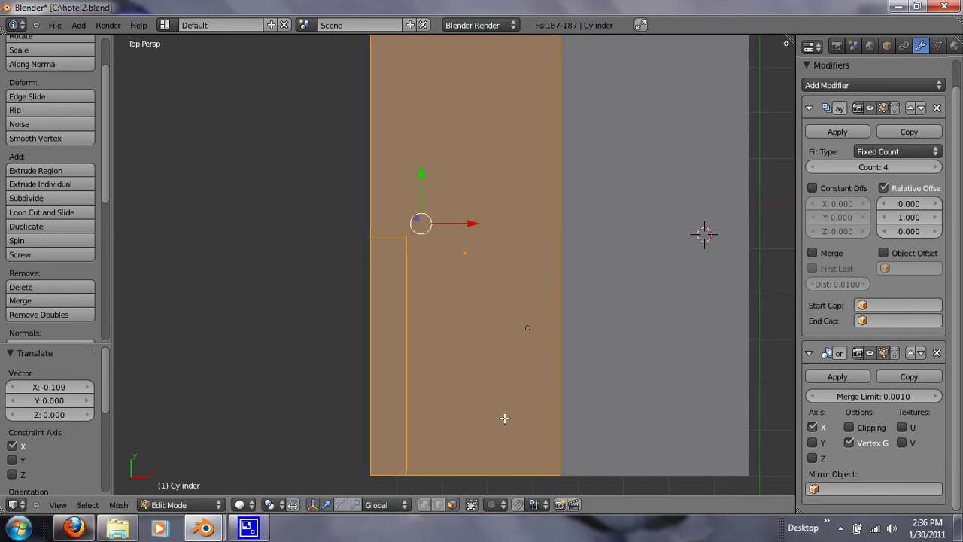
middle_drag(504, 418, 482, 306)
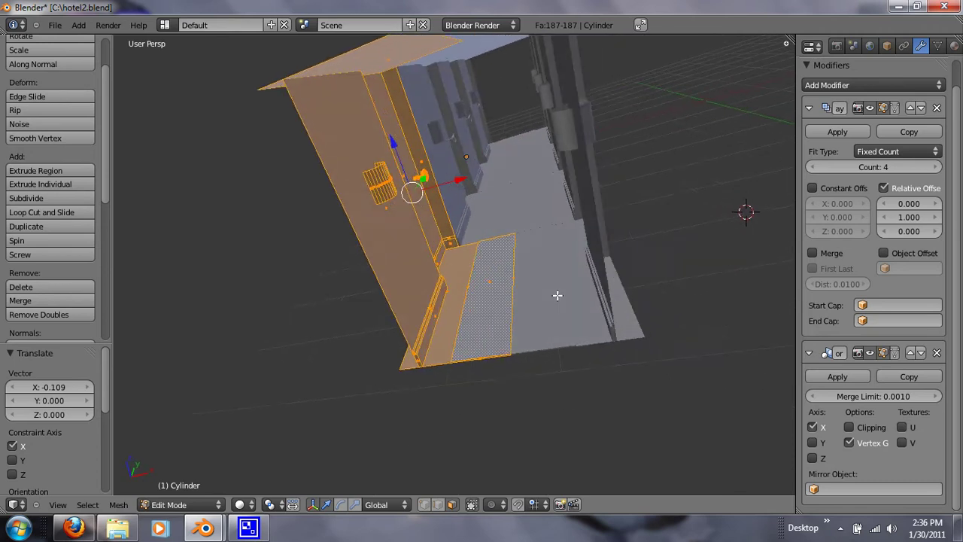
middle_drag(557, 295, 544, 302)
middle_drag(555, 197, 575, 215)
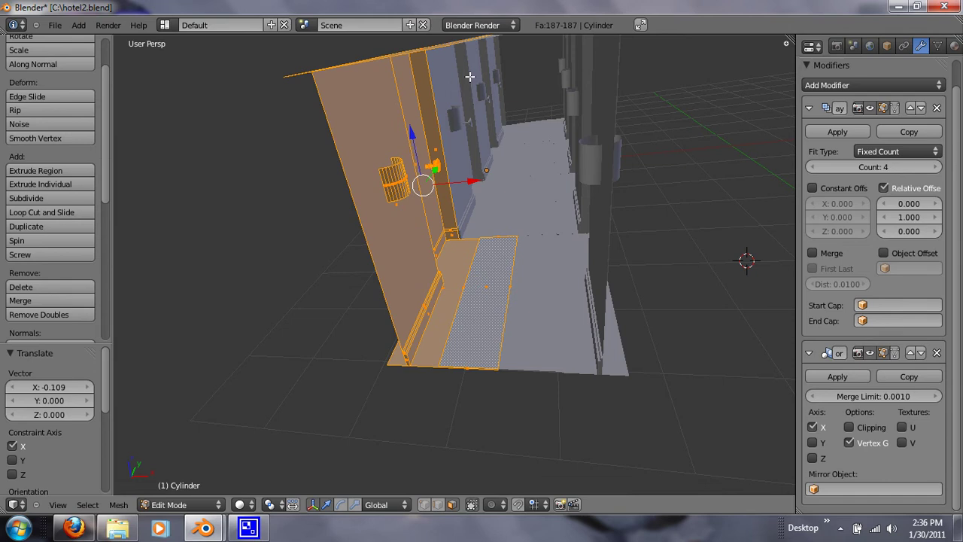
scroll(512, 178, up, 4)
scroll(490, 186, down, 8)
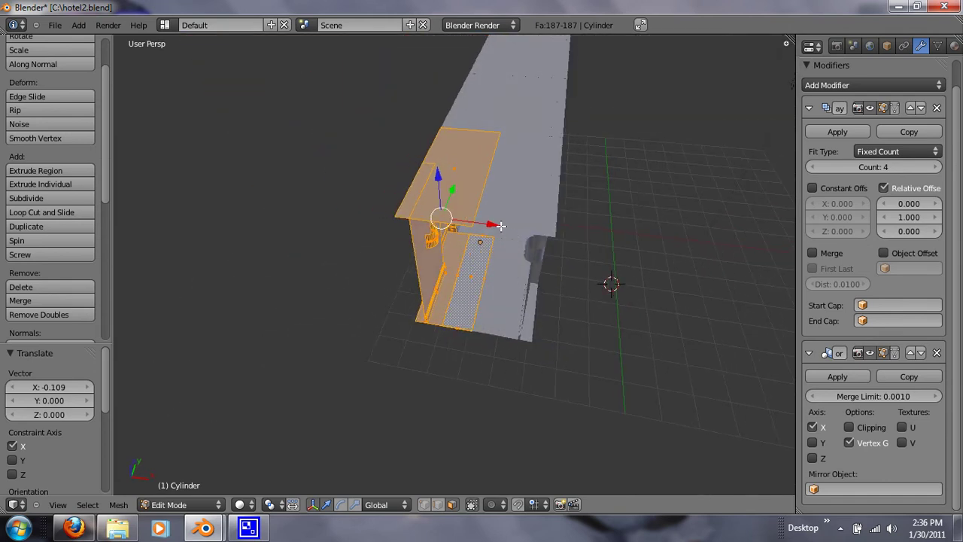
Step: In edge select mode, select the carpet strip's edges, including its inner edge
shift+click(437, 505)
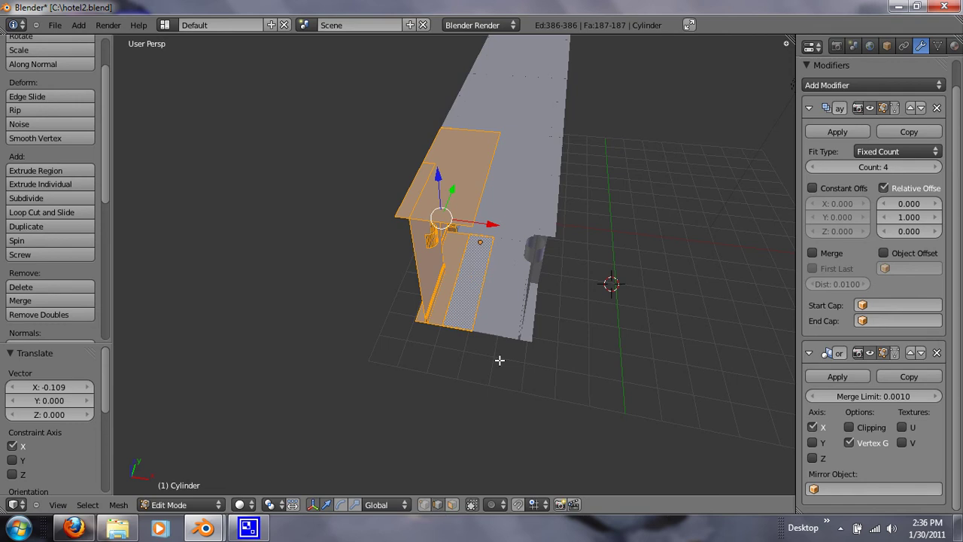
right_click(487, 301)
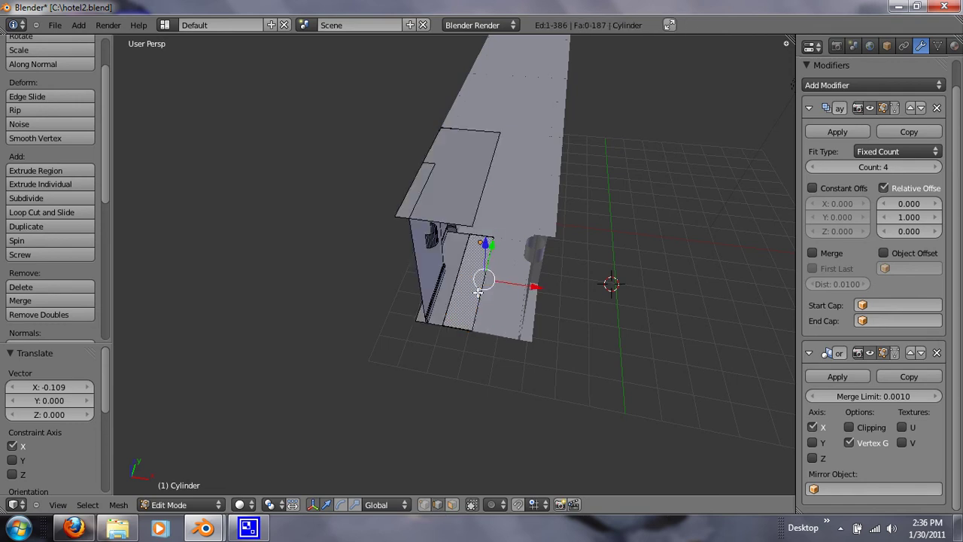
shift+right_click(474, 176)
middle_drag(476, 338, 472, 205)
scroll(479, 269, up, 3)
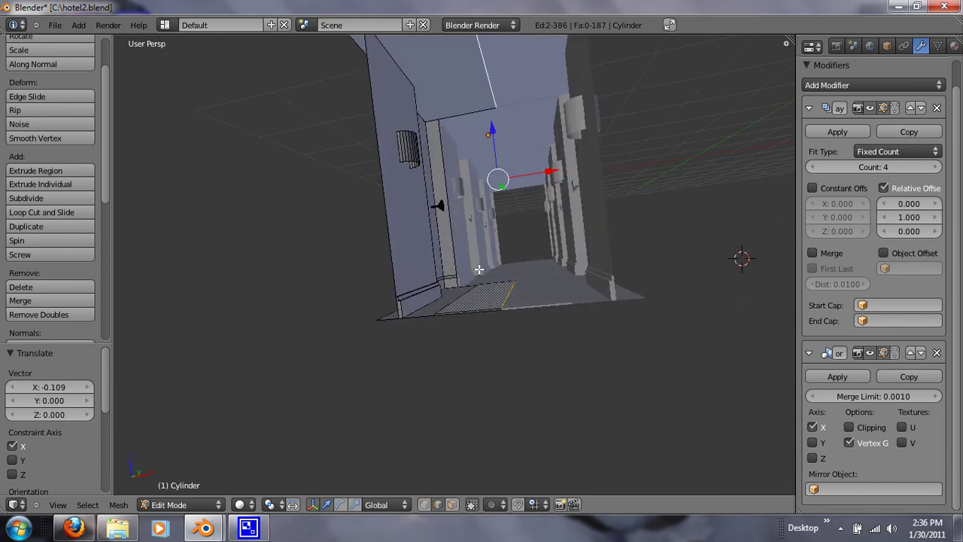
scroll(502, 311, up, 2)
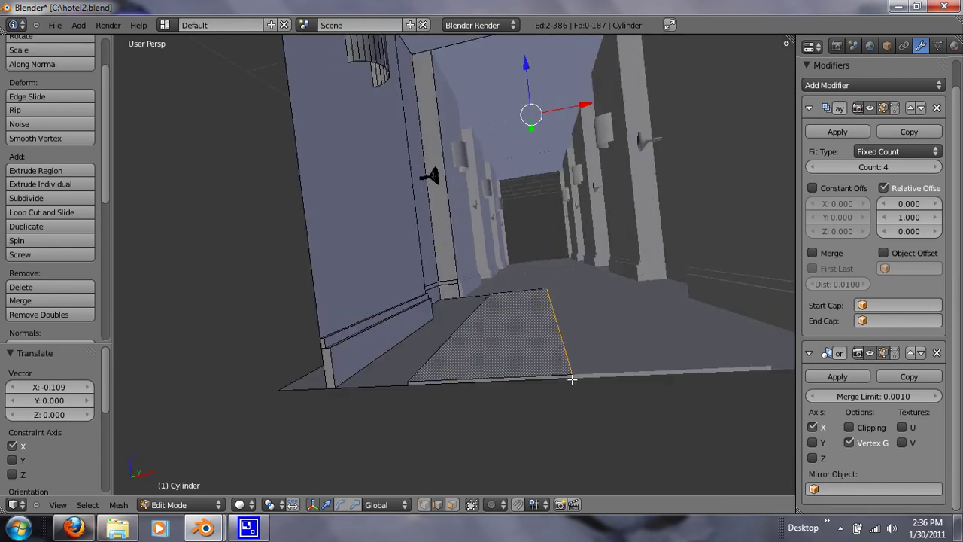
middle_drag(583, 376, 519, 326)
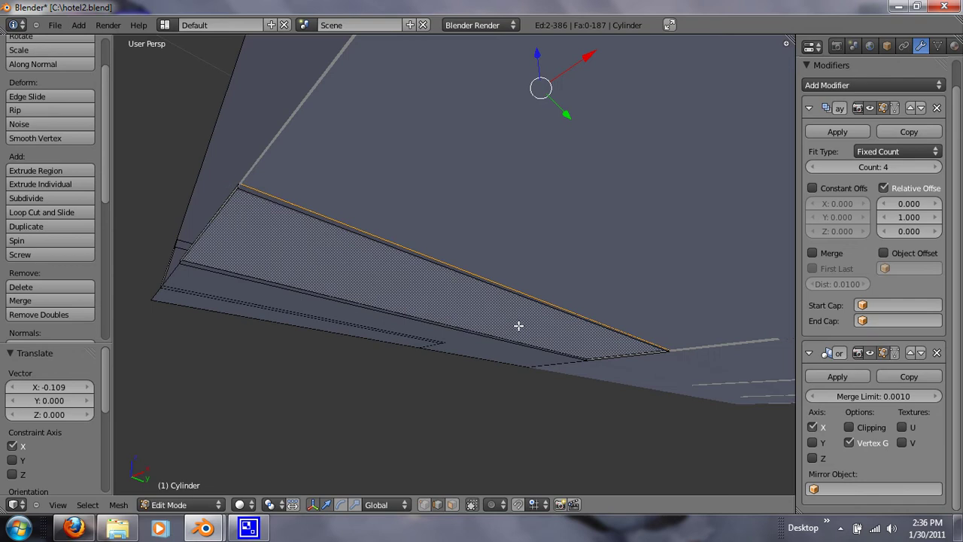
shift+right_click(361, 237)
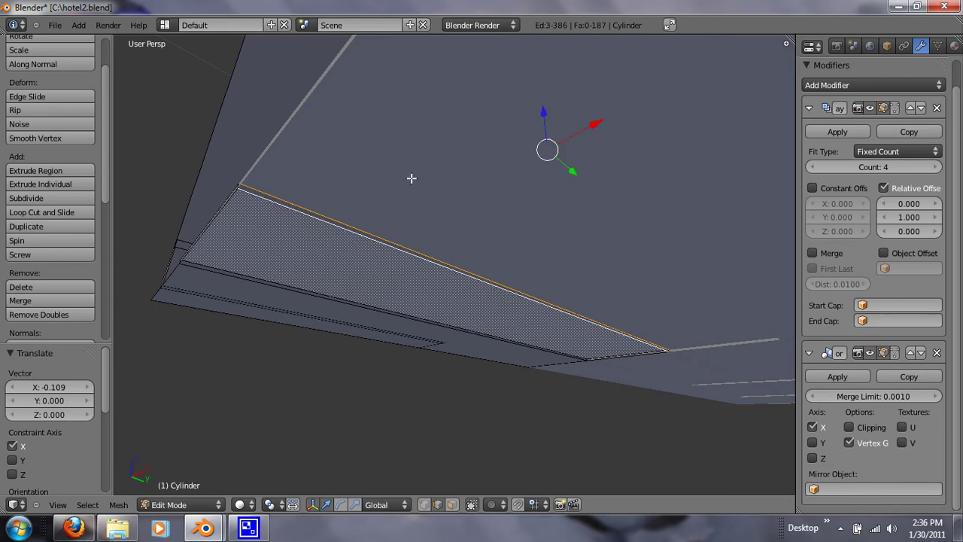
middle_drag(411, 176, 469, 299)
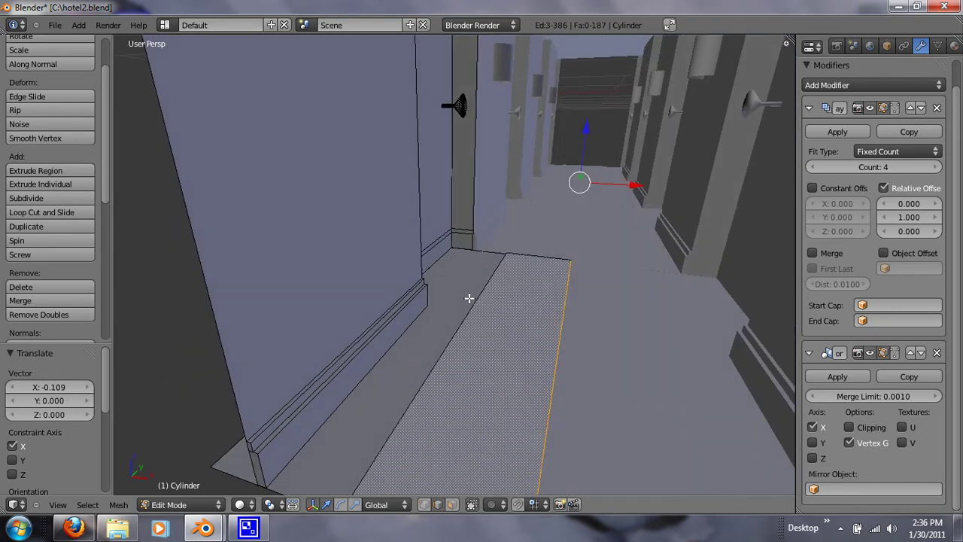
Step: Move the selected carpet edges 0.264 along X
key(g)
key(x)
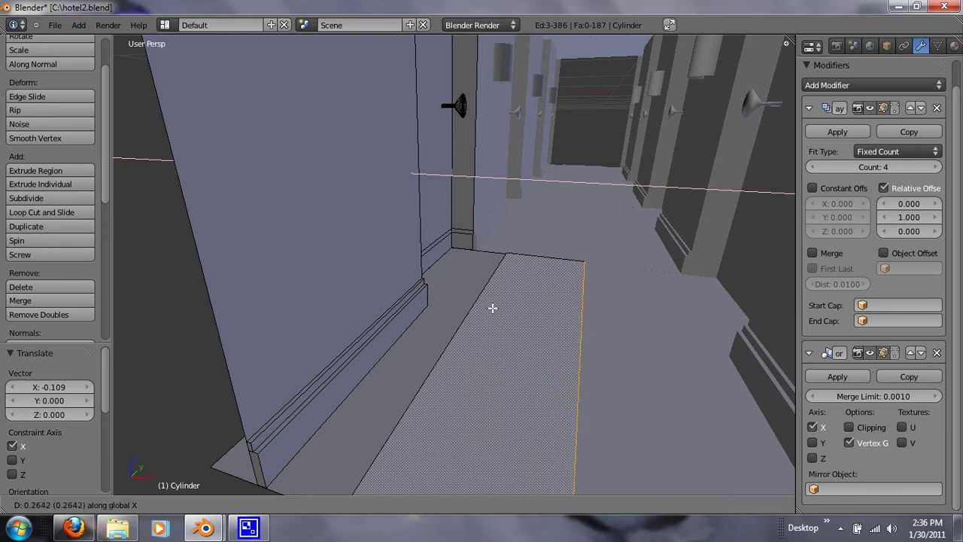
click(490, 306)
scroll(493, 308, down, 5)
middle_drag(493, 308, 493, 379)
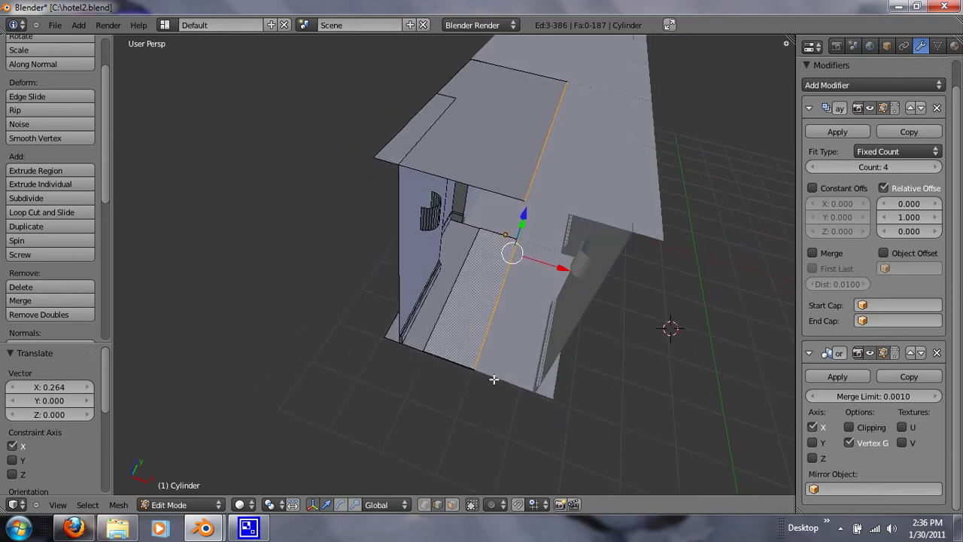
Step: Select the entire half-corridor mesh and shift it -0.250 along X
key(a)
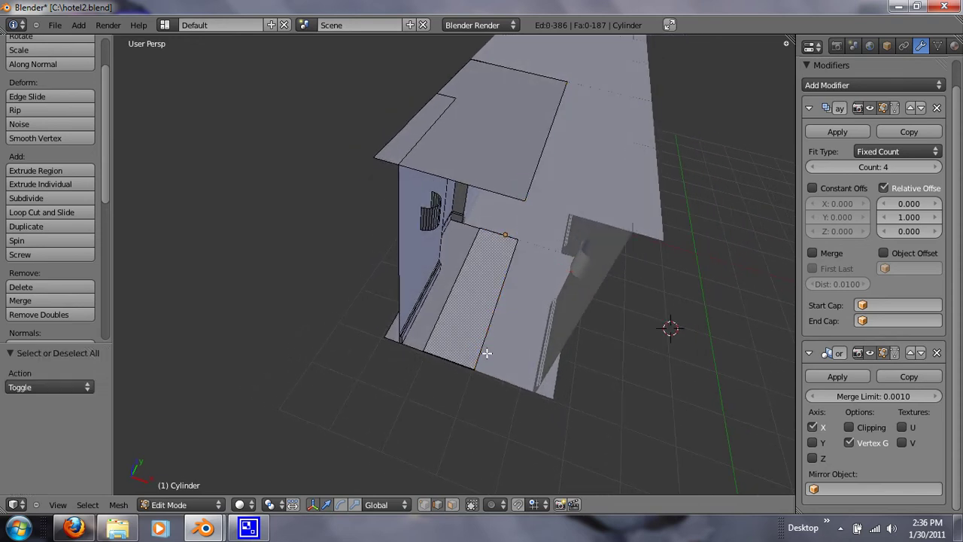
key(a)
key(g)
key(x)
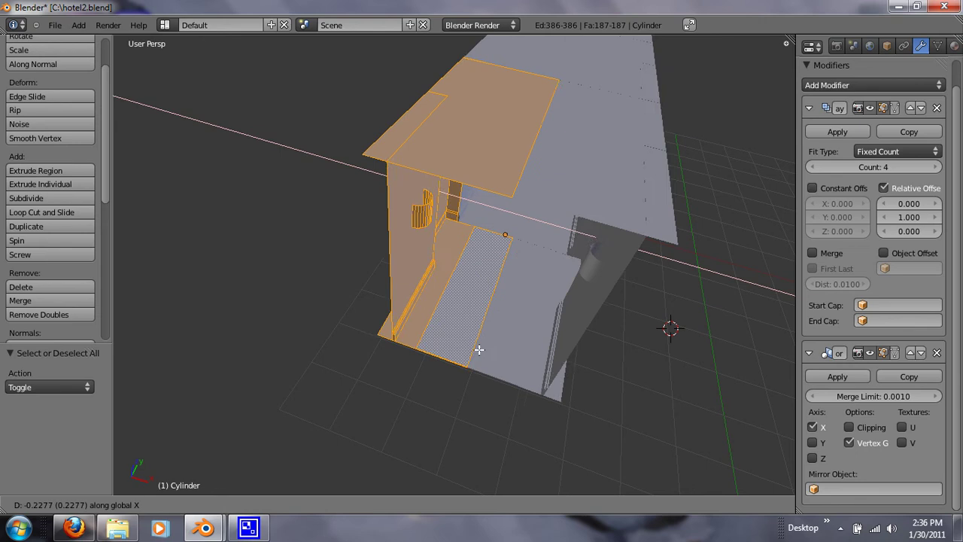
click(475, 351)
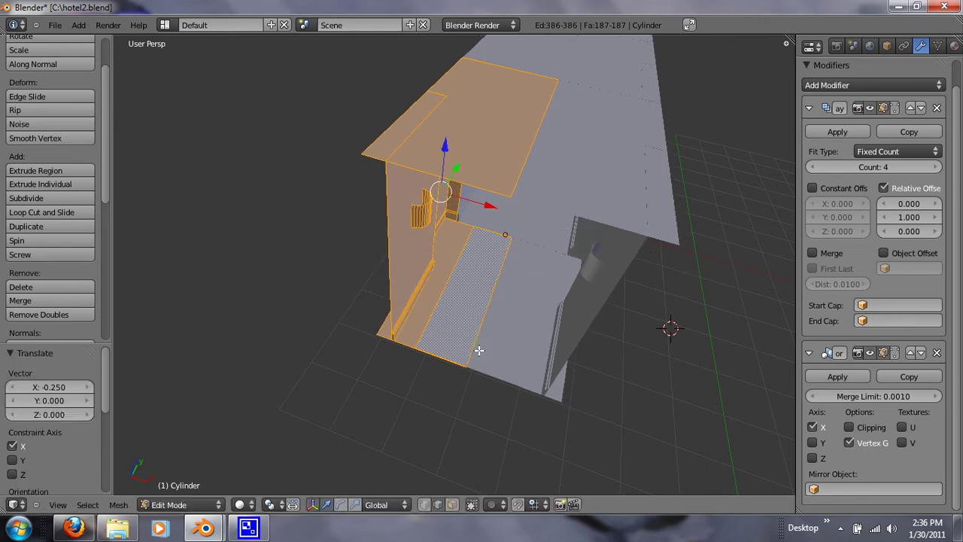
middle_drag(475, 351, 473, 267)
scroll(473, 253, up, 5)
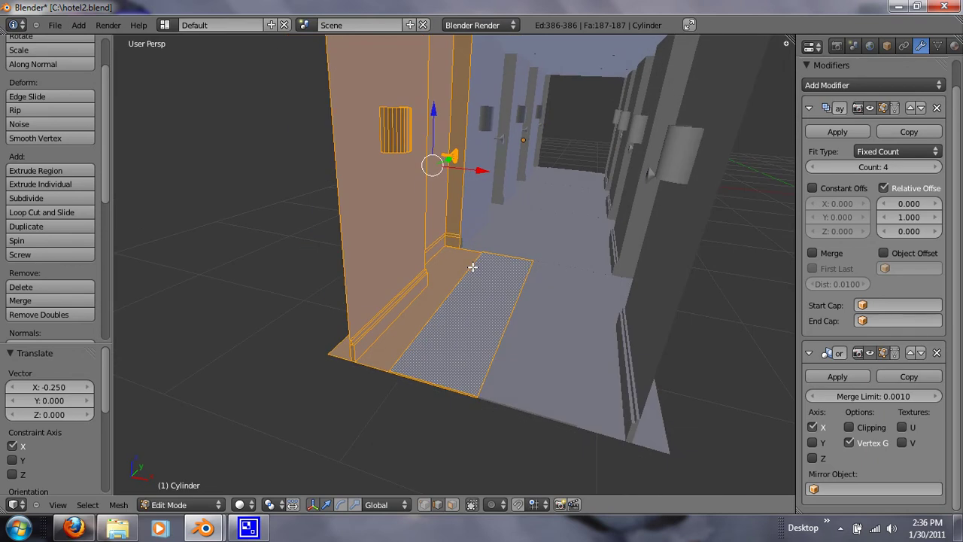
Step: Snap the camera to the current view, then select and move the camera
scroll(472, 266, down, 5)
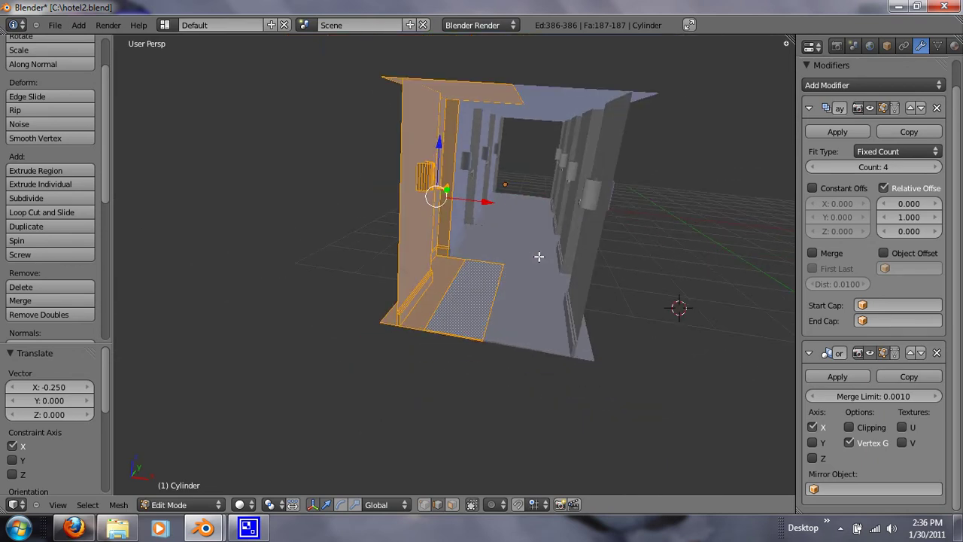
key(ctrl+alt+KP_0)
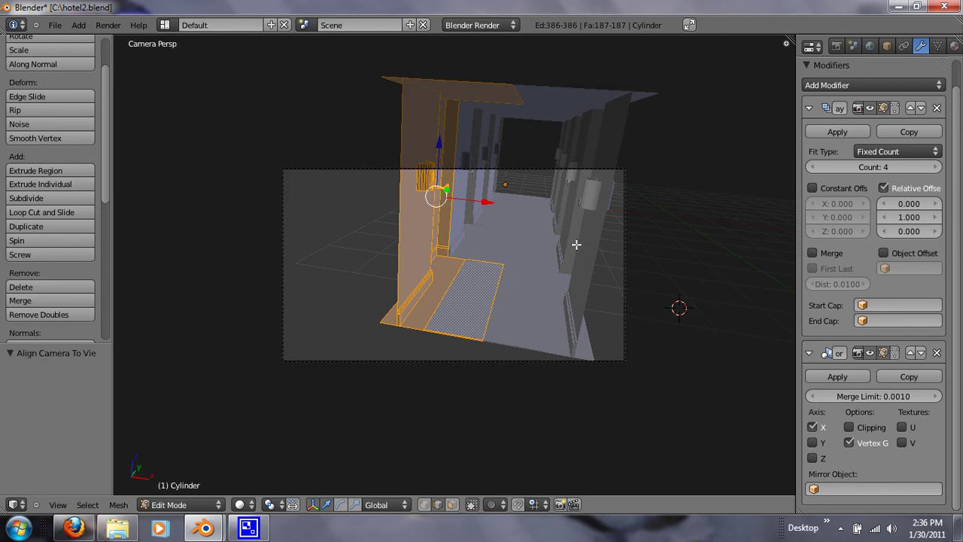
key(Tab)
right_click(624, 250)
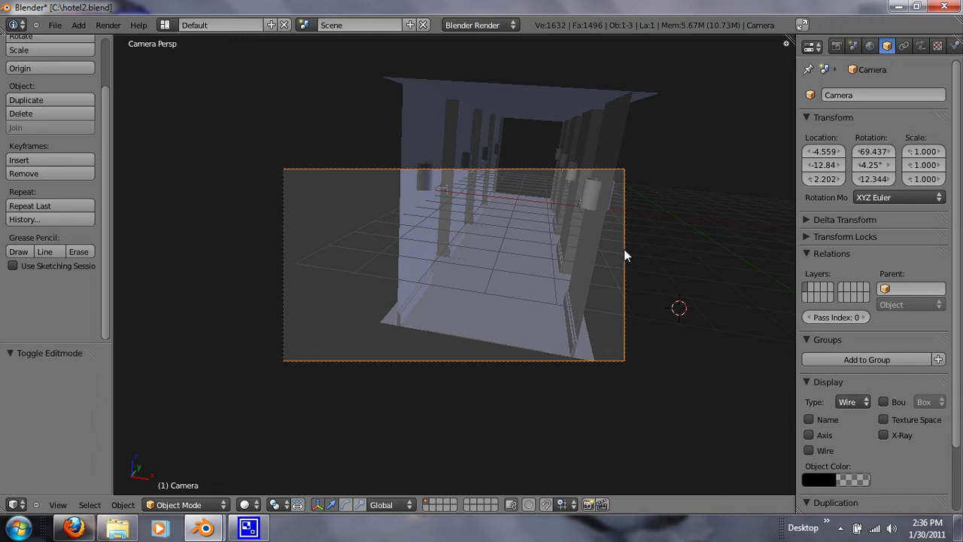
key(g)
click(645, 228)
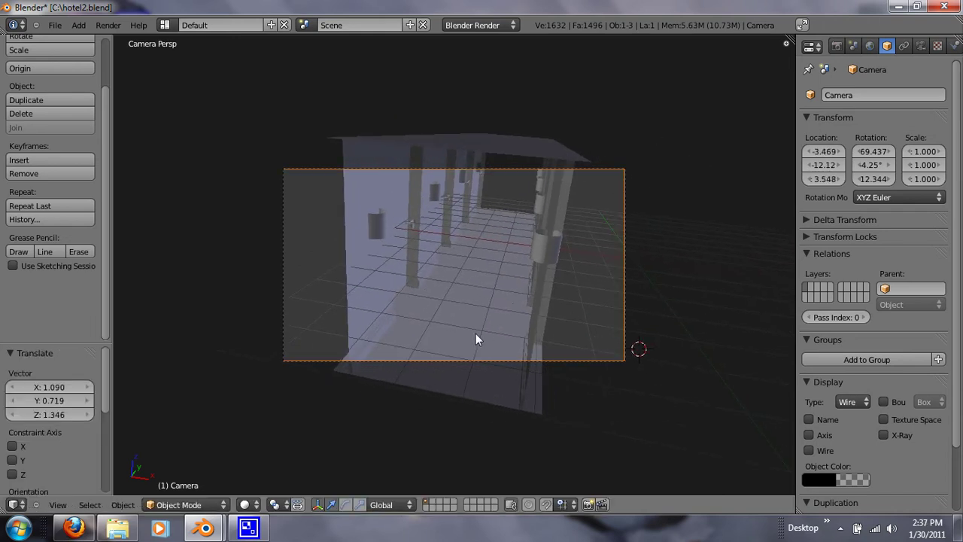
middle_drag(435, 345, 615, 379)
Step: Place the camera inside the hallway at -5.526, -5.312, 2.616, aimed down the corridor
key(g)
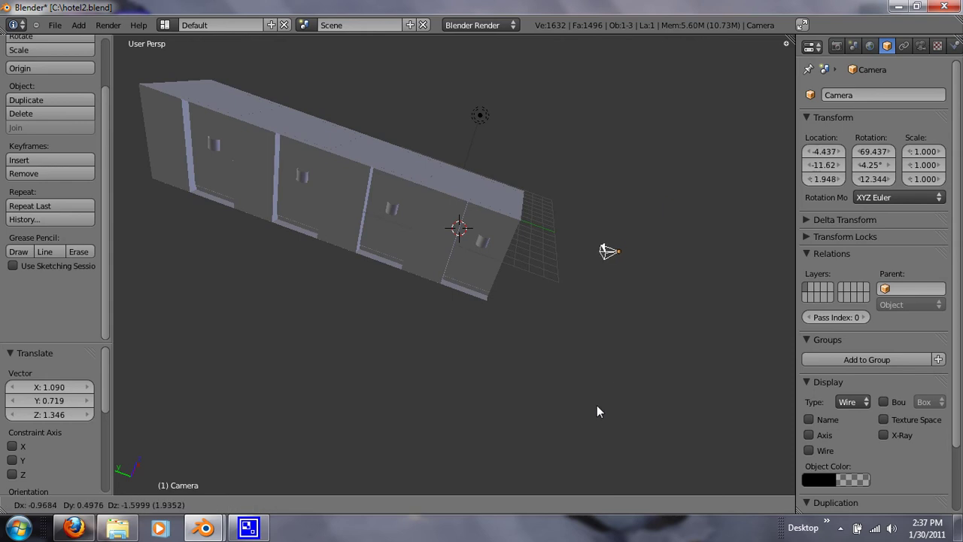
click(567, 411)
middle_drag(566, 411, 528, 419)
key(g)
click(367, 322)
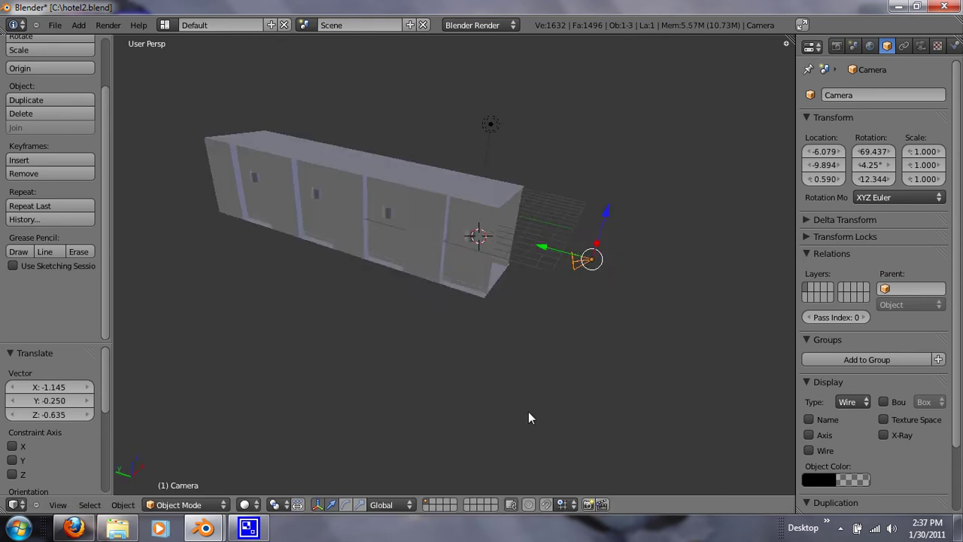
key(g)
click(464, 402)
middle_drag(464, 402, 335, 396)
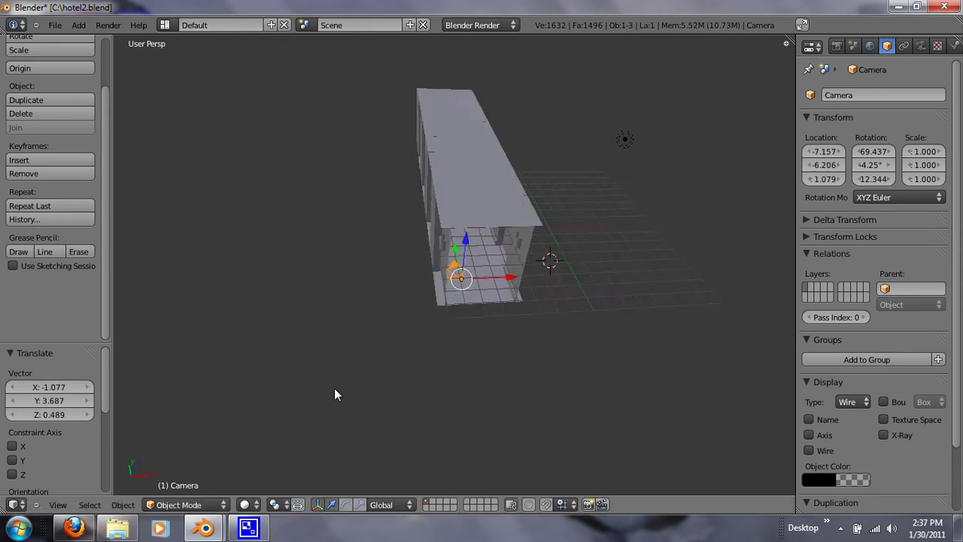
key(KP_0)
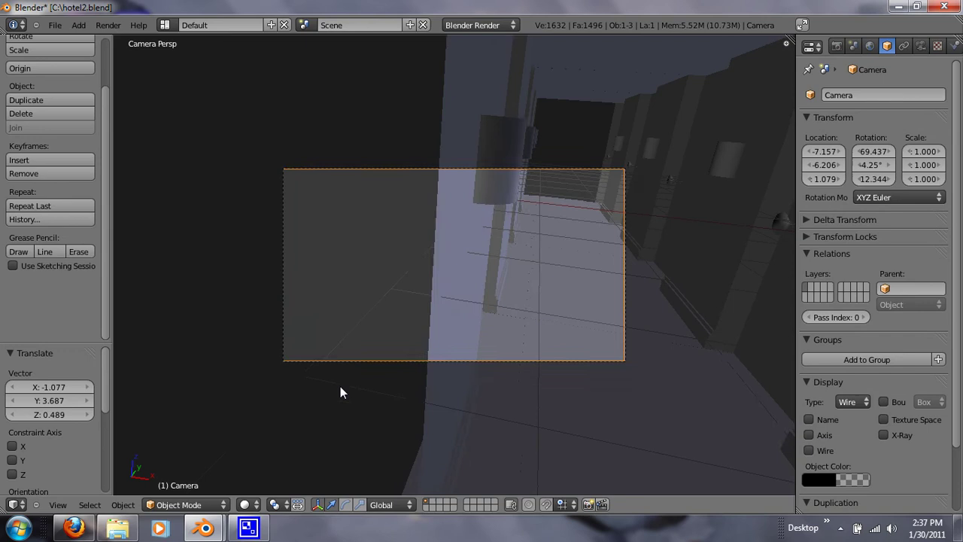
key(g)
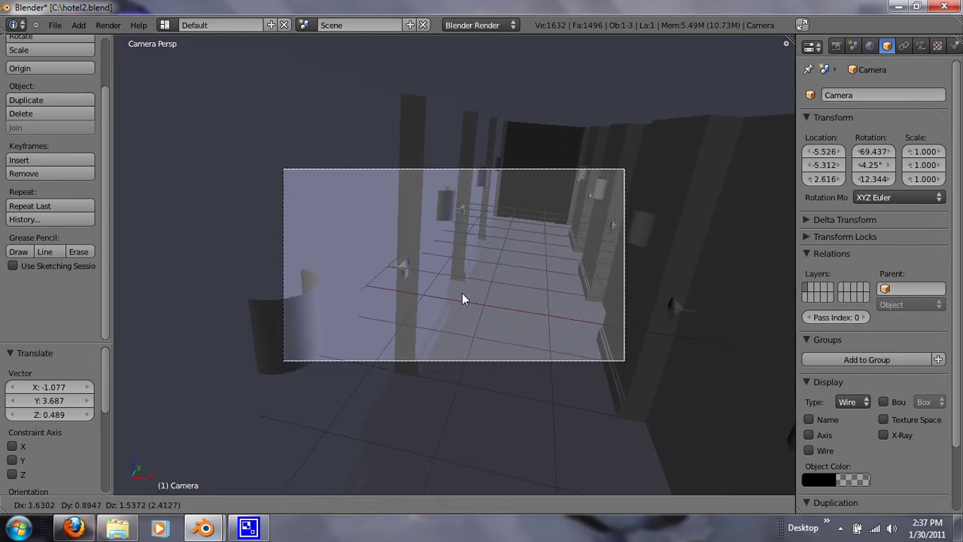
click(462, 293)
key(KP_0)
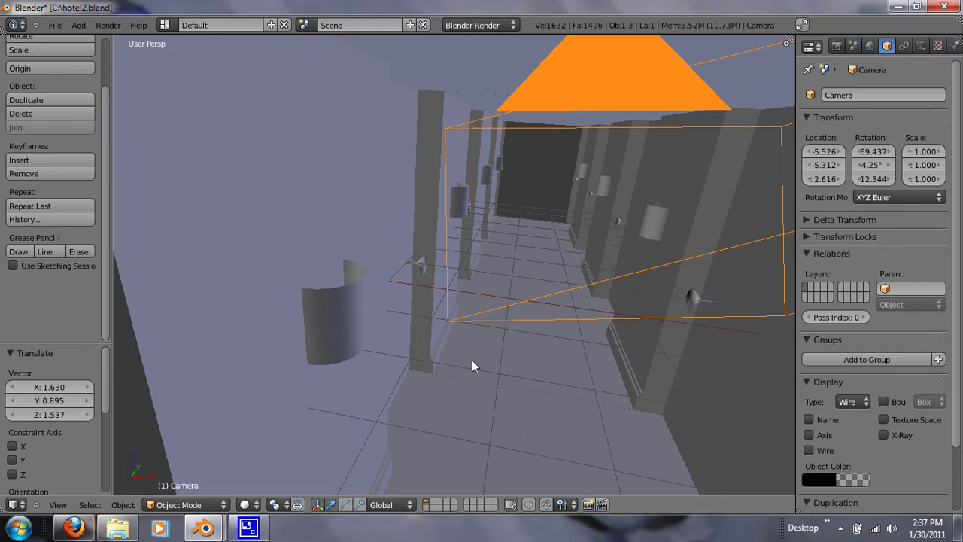
Step: Render a test of the hallway view, close it, and add a Spot lamp
key(F12)
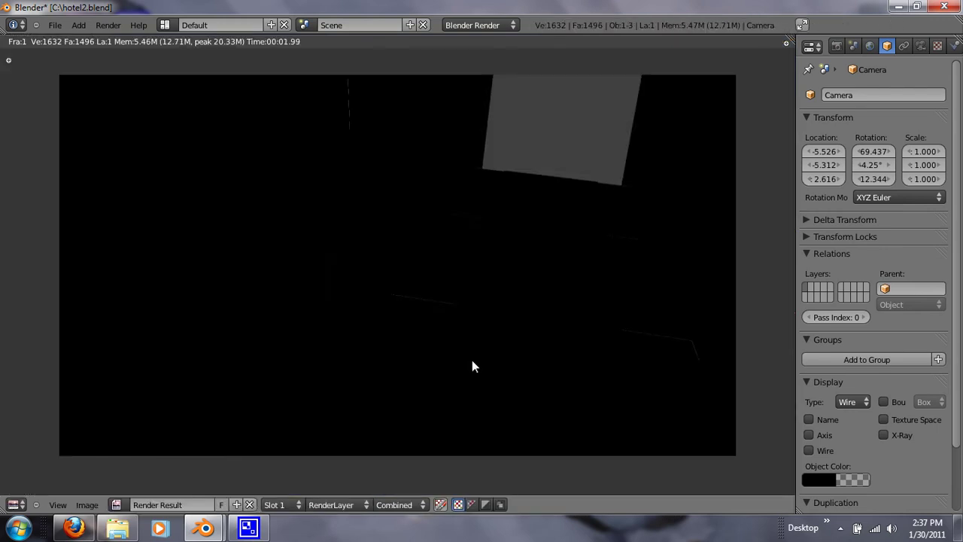
key(Escape)
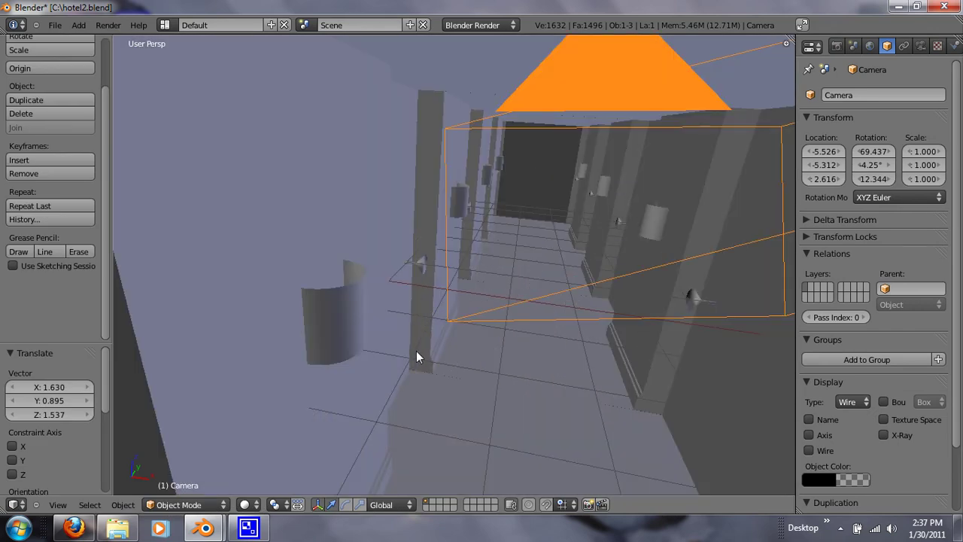
right_click(274, 271)
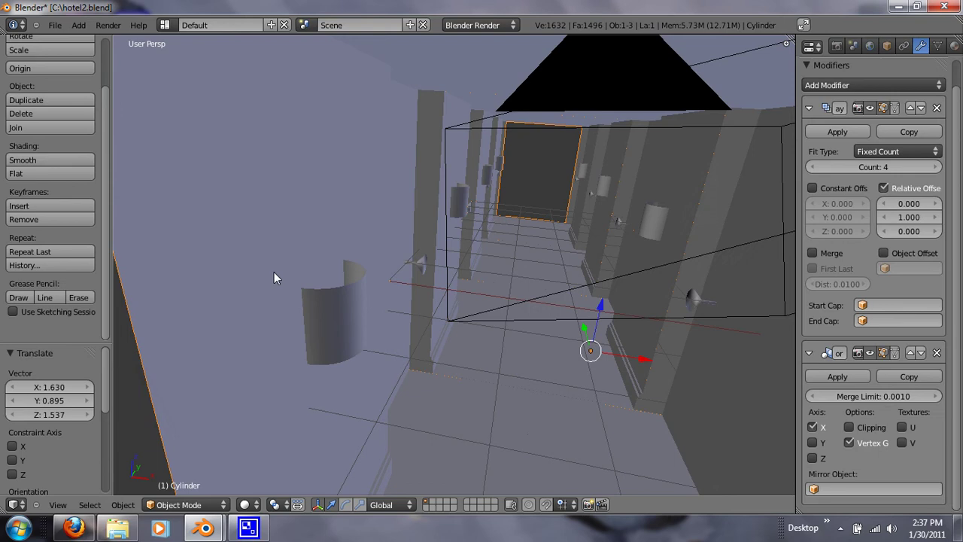
click(78, 25)
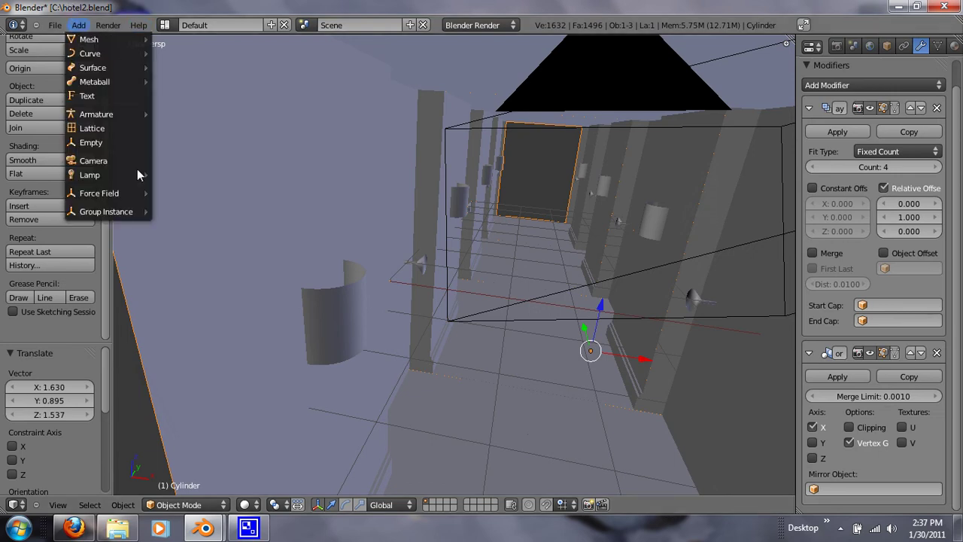
mouse_move(135, 175)
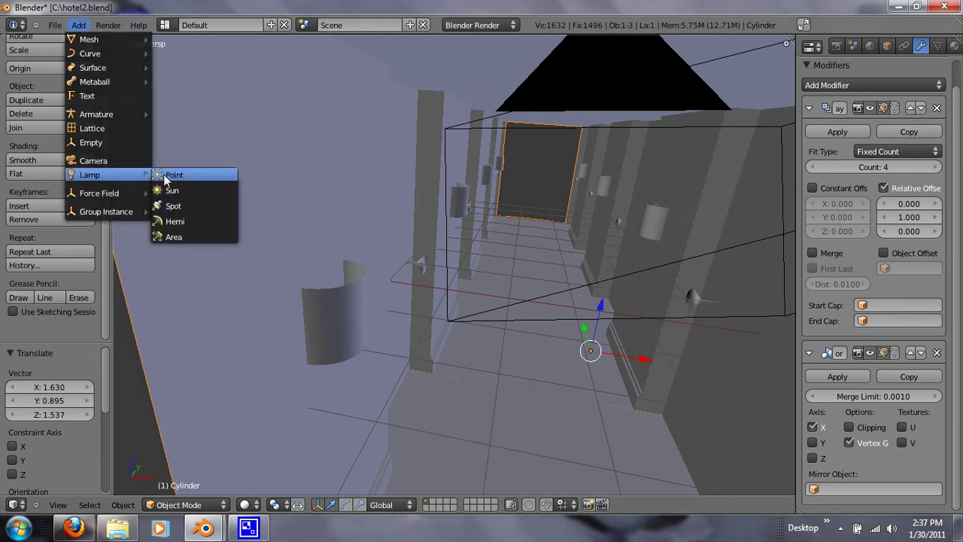
click(196, 205)
Step: Move the Spot lamp along X and then Y toward the corridor
scroll(381, 329, down, 10)
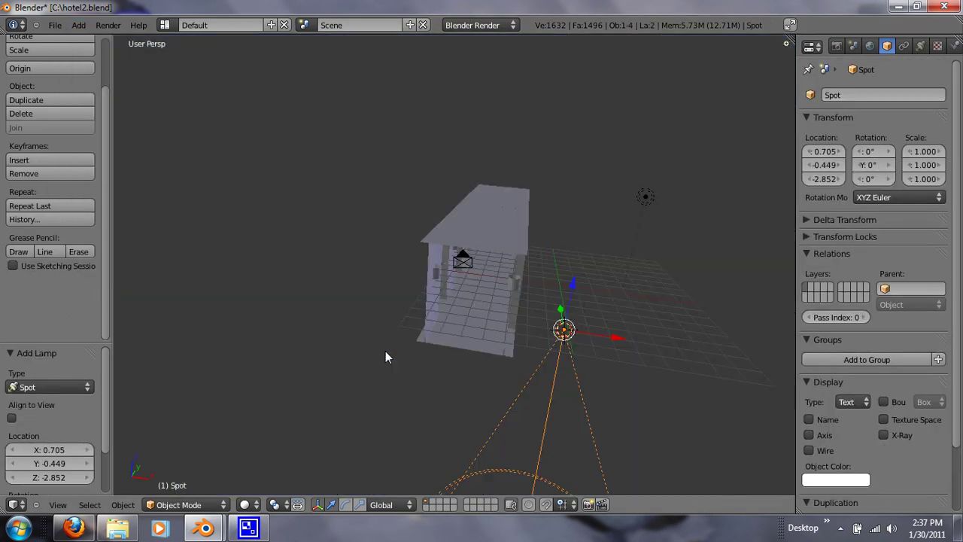
key(g)
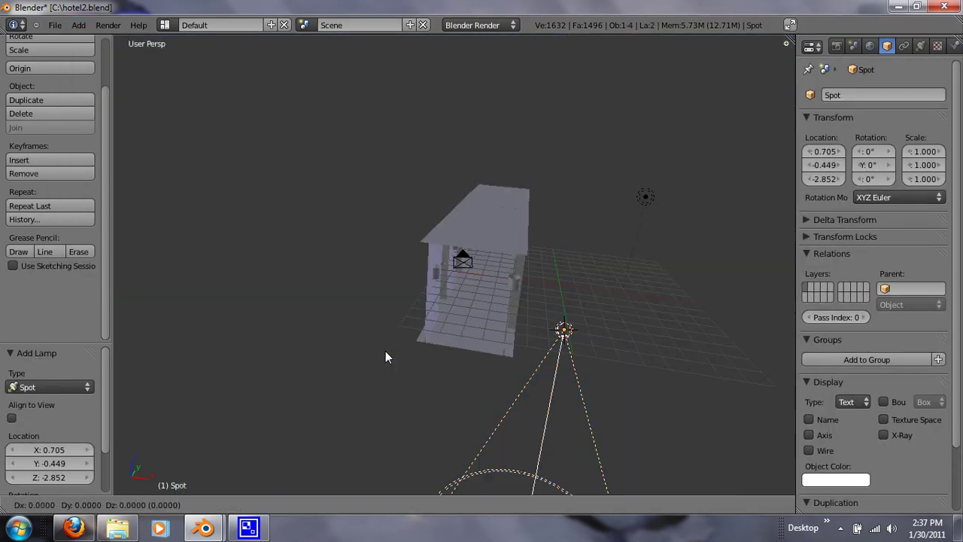
key(x)
click(251, 364)
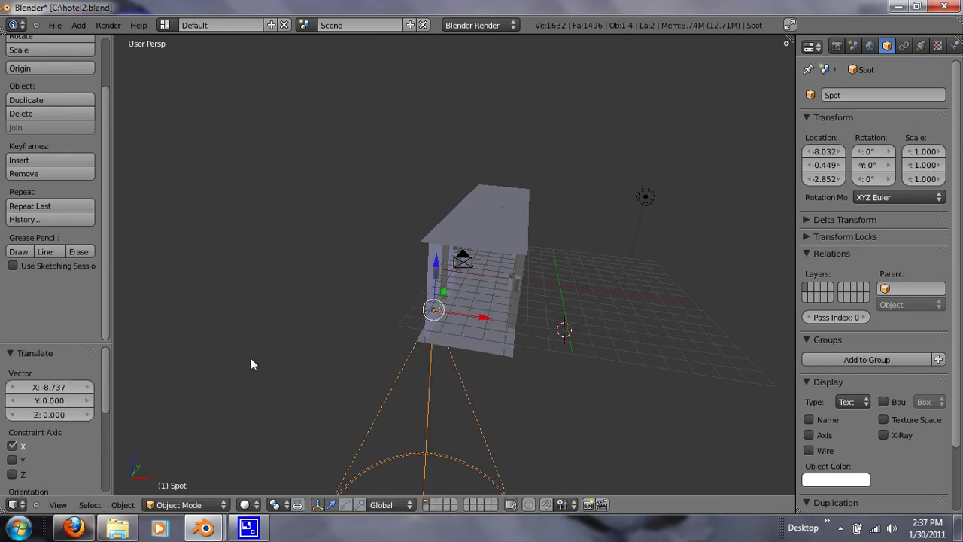
key(g)
key(y)
click(302, 348)
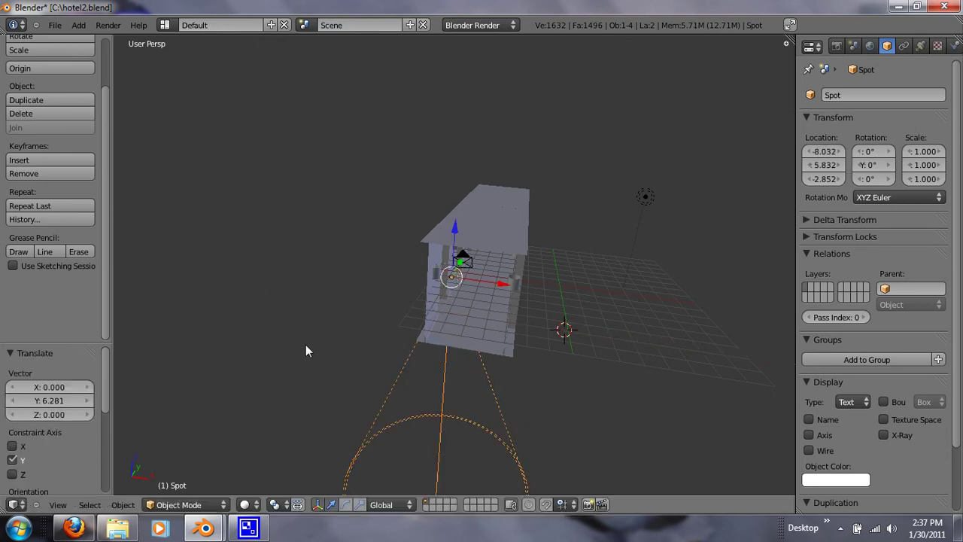
scroll(327, 344, up, 5)
scroll(326, 344, down, 7)
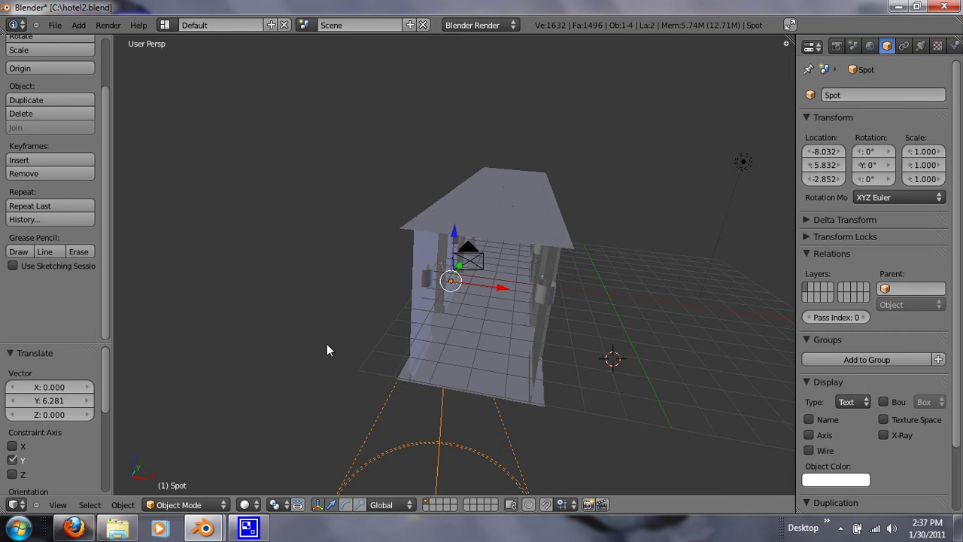
Step: Raise the lamp along Z and adjust Y and X to reach -8.278, 0.924, -1.164
key(g)
key(z)
click(330, 320)
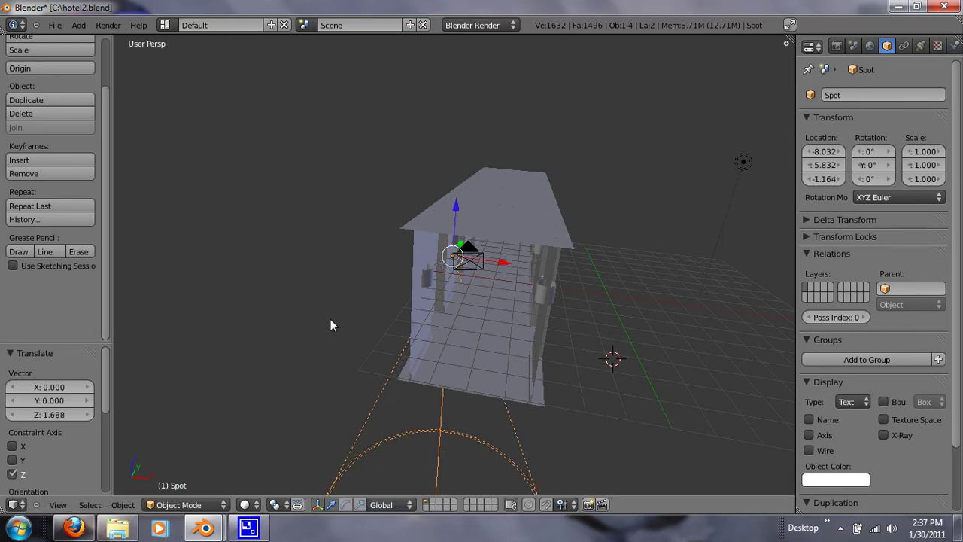
key(g)
key(y)
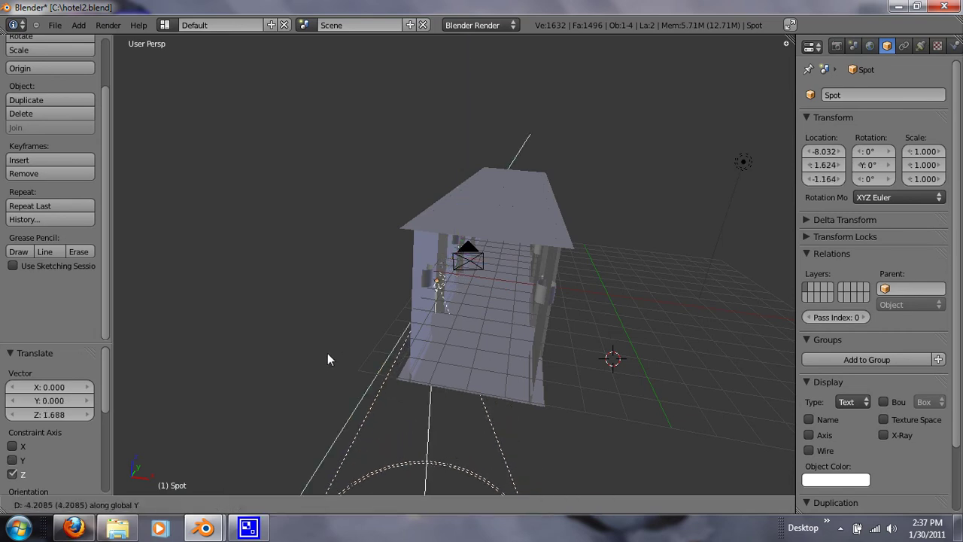
click(322, 363)
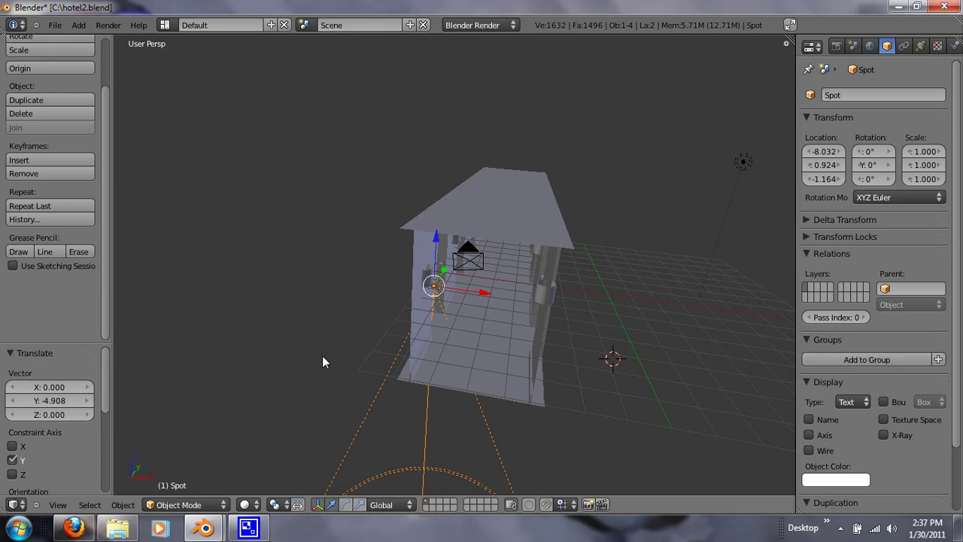
key(g)
key(x)
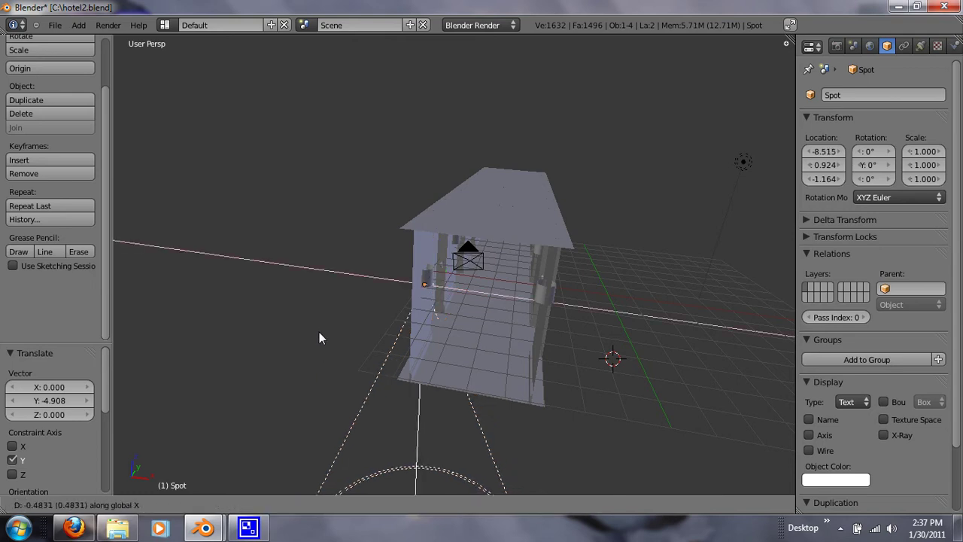
click(373, 347)
key(KP_Decimal)
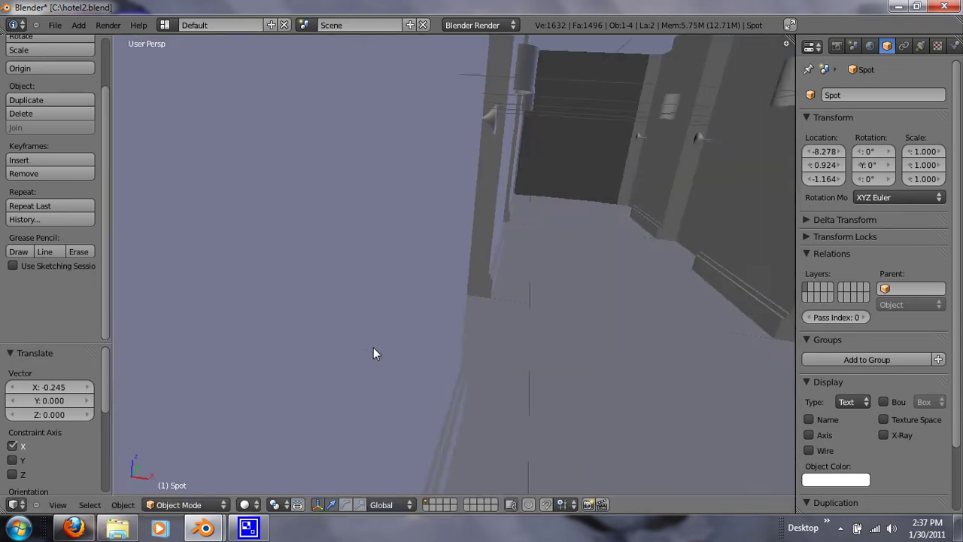
scroll(356, 350, down, 5)
scroll(359, 350, up, 5)
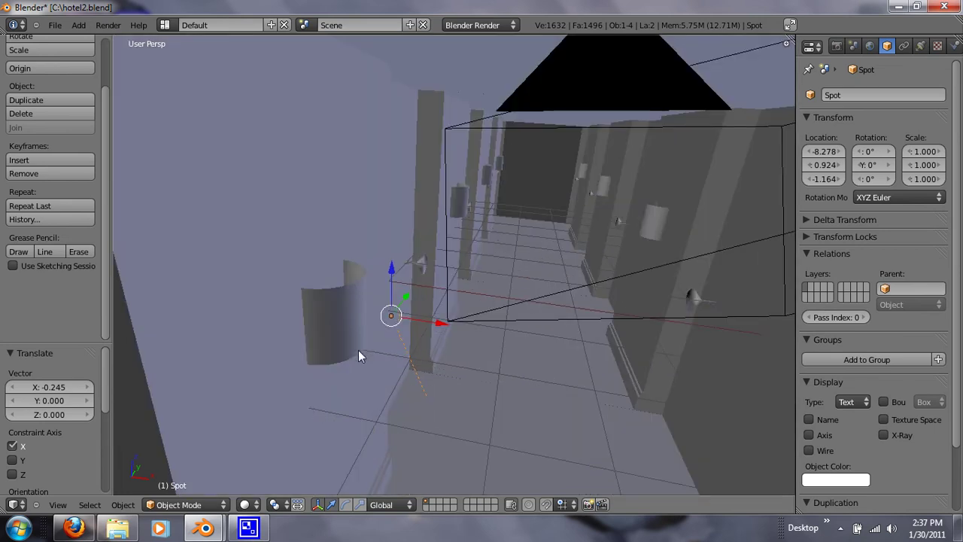
mouse_move(359, 350)
middle_down()
mouse_move(391, 398)
mouse_move(379, 389)
mouse_move(393, 385)
mouse_move(341, 384)
mouse_move(298, 356)
mouse_move(357, 348)
mouse_move(334, 358)
mouse_move(444, 280)
mouse_move(436, 294)
mouse_move(456, 284)
middle_up()
Step: In wireframe top view, shift the spot lamp along Y and then along X
key(z)
scroll(312, 375, down, 3)
key(KP_7)
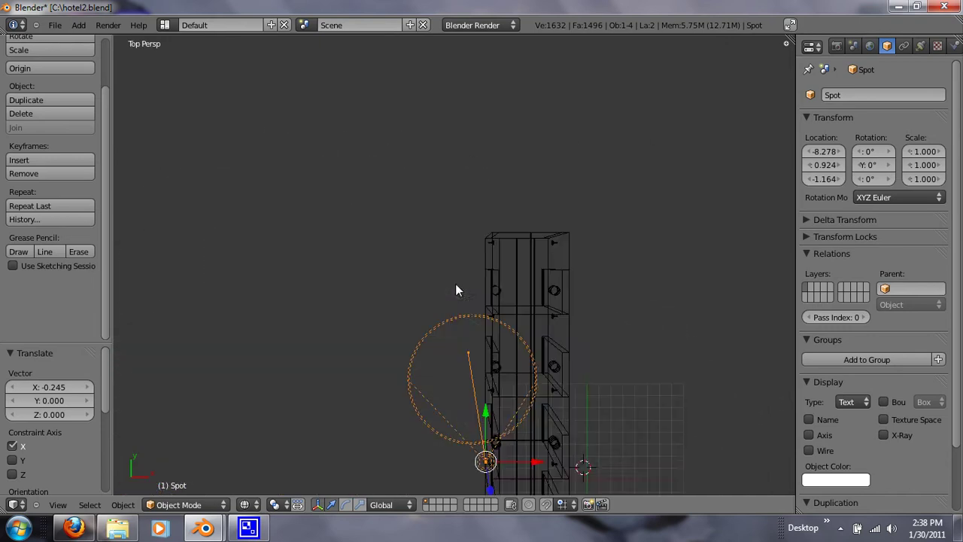
scroll(456, 290, down, 2)
shift+middle_drag(482, 333, 457, 224)
scroll(437, 112, up, 1)
scroll(455, 211, up, 2)
key(g)
key(y)
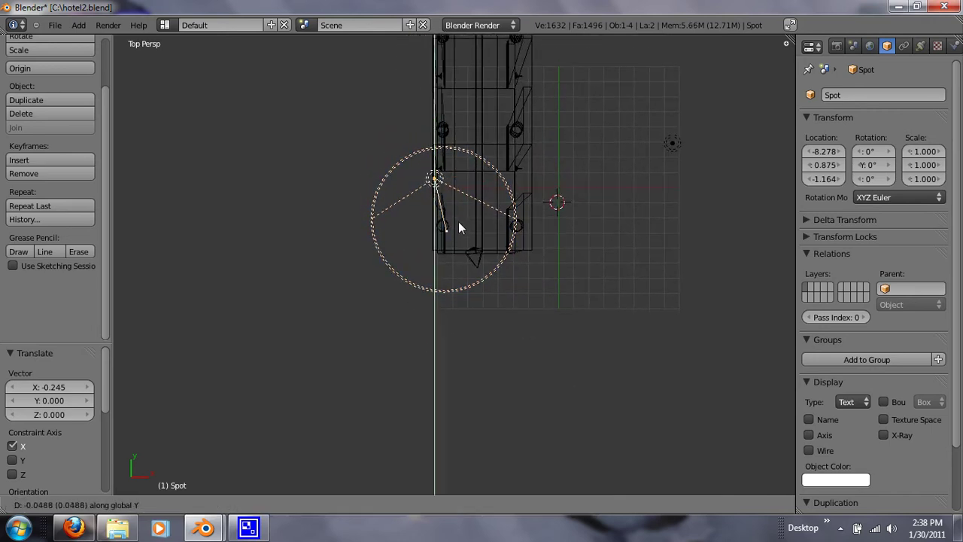
click(477, 265)
key(g)
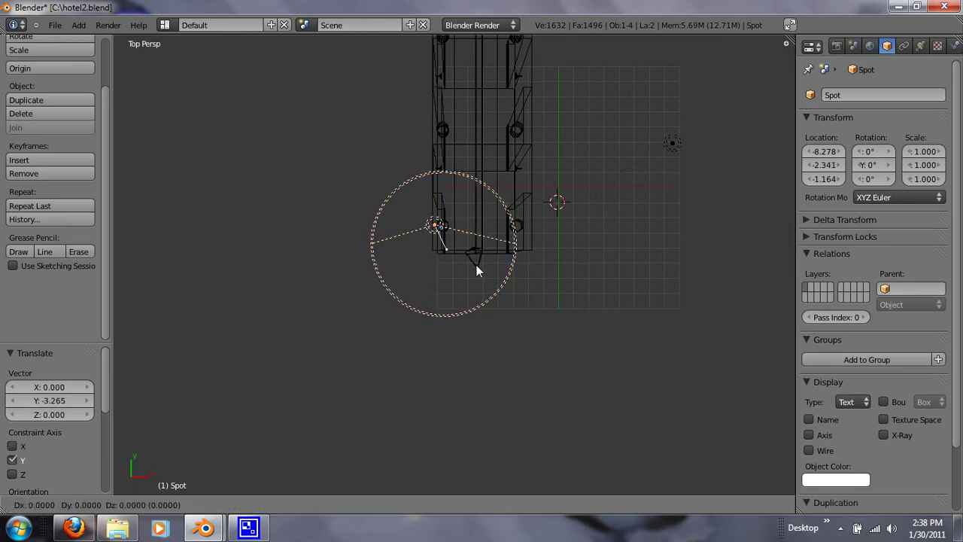
key(x)
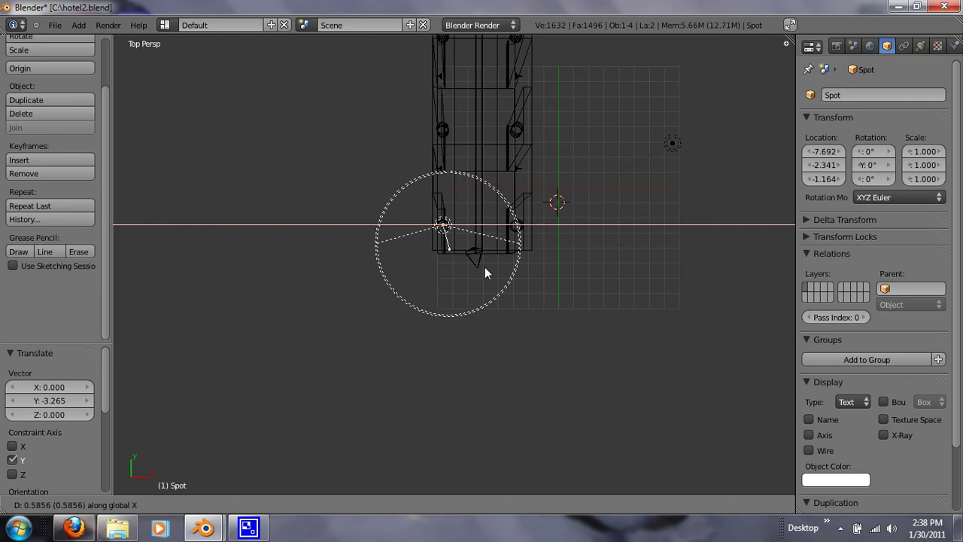
click(486, 268)
Step: From an orthographic side view, raise the spot lamp to Z 0.883, nudge it along Y, and restore solid shading
key(KP_1)
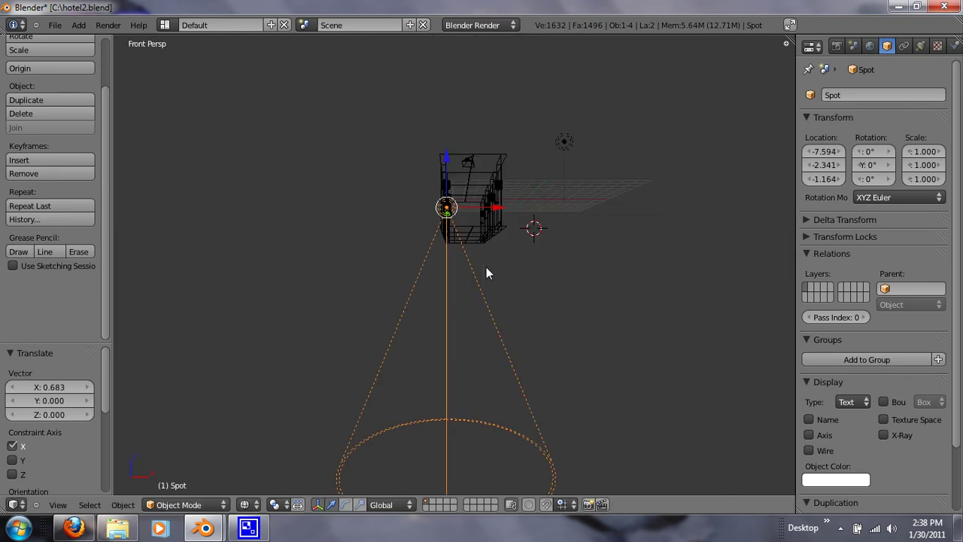
middle_drag(477, 90, 480, 208)
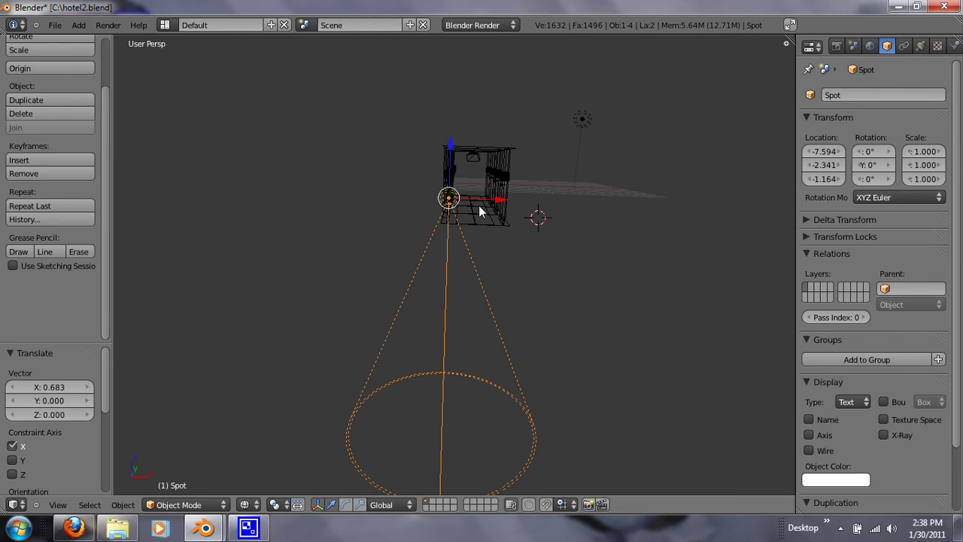
key(KP_5)
key(KP_8)
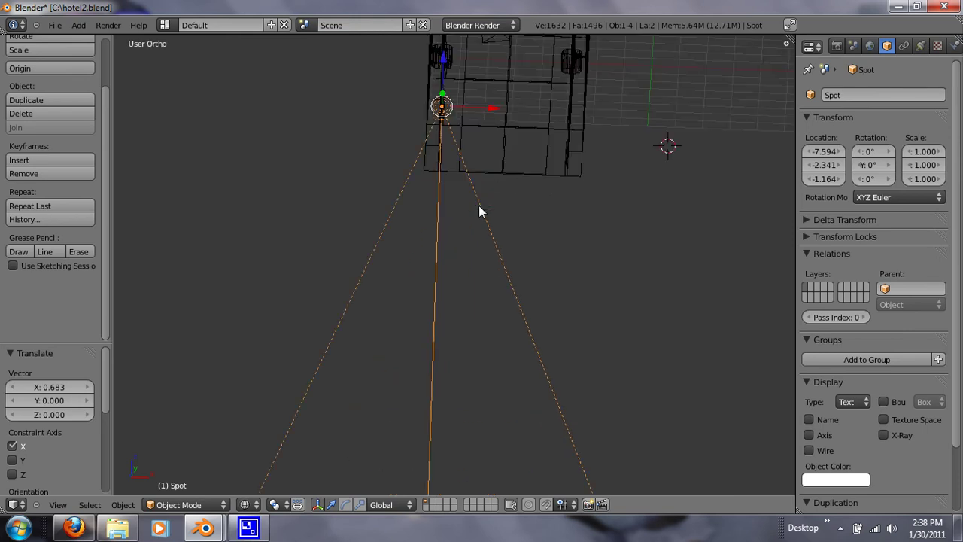
key(KP_4)
middle_drag(479, 205, 581, 244)
key(g)
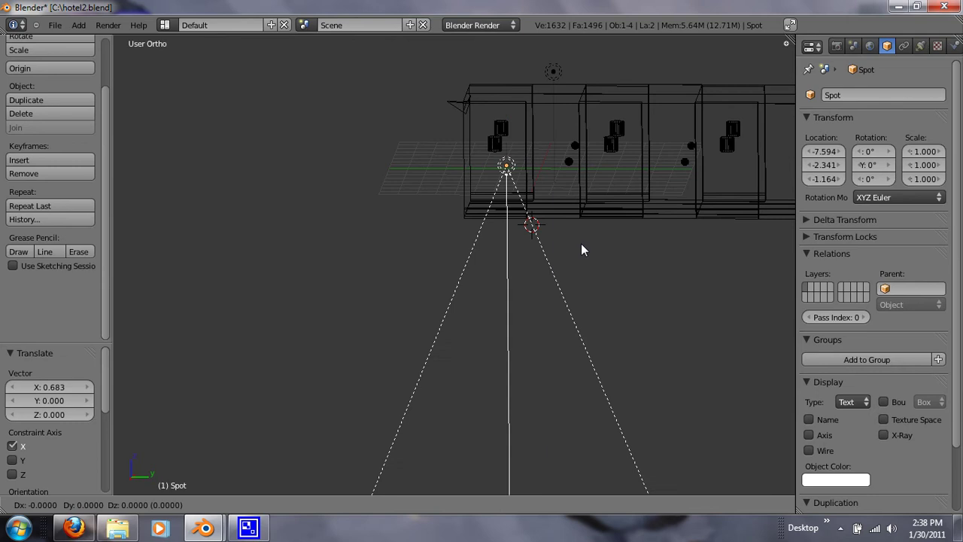
key(z)
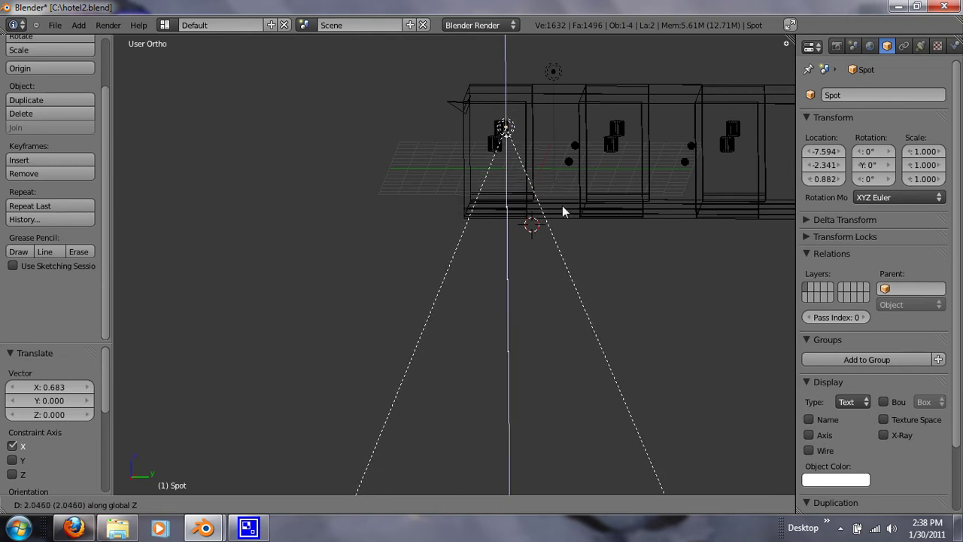
click(561, 207)
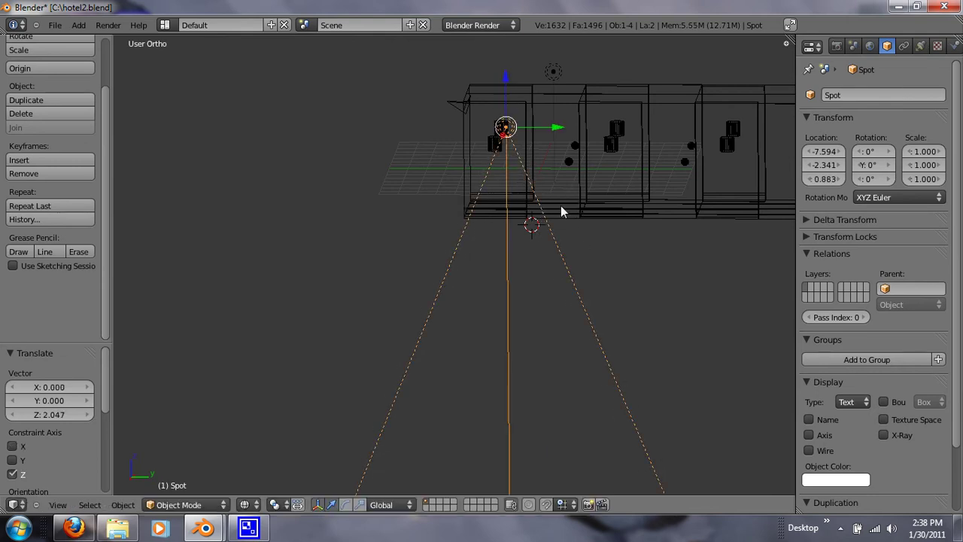
key(g)
key(y)
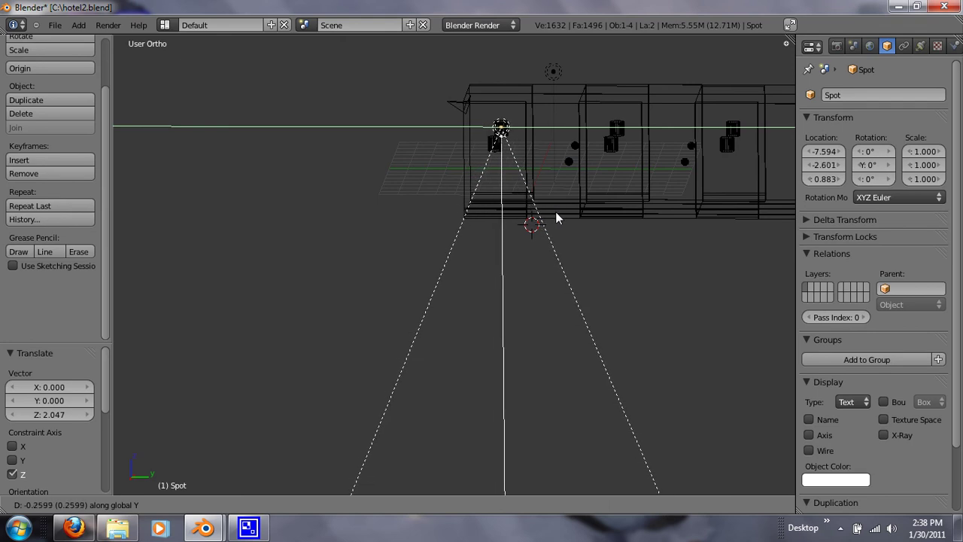
click(557, 212)
key(z)
mouse_move(464, 215)
middle_down()
mouse_move(441, 230)
mouse_move(529, 243)
mouse_move(290, 136)
mouse_move(301, 227)
mouse_move(267, 223)
middle_up()
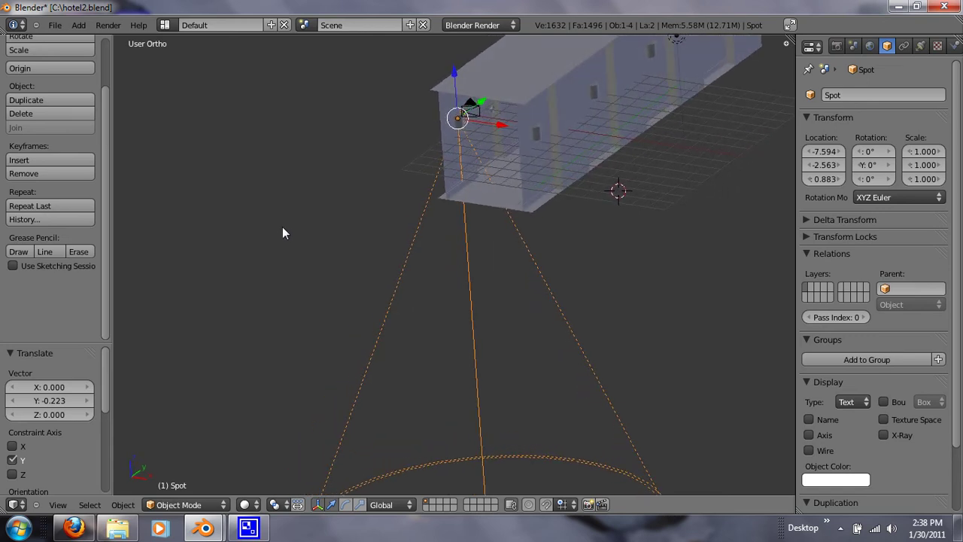
key(r)
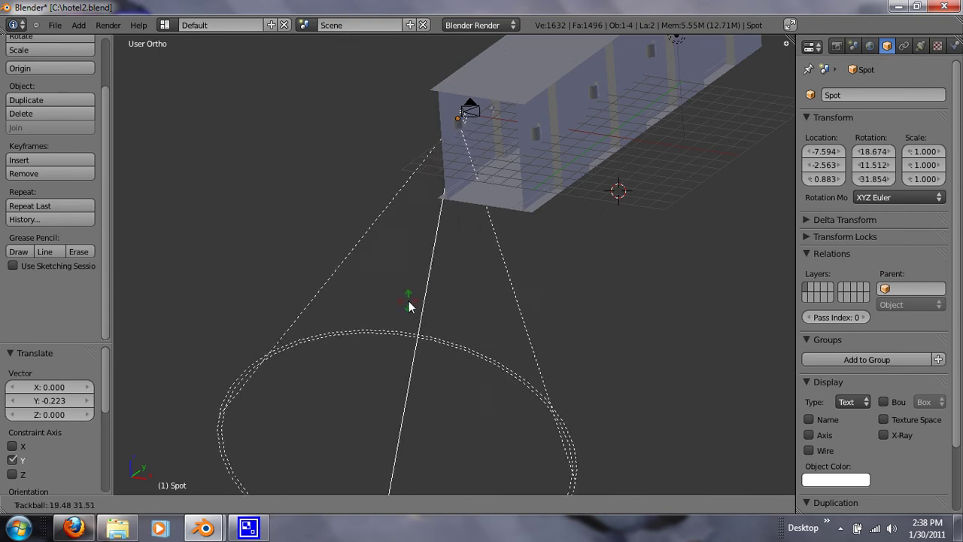
key(Escape)
mouse_move(322, 233)
middle_down()
mouse_move(351, 231)
mouse_move(320, 230)
middle_up()
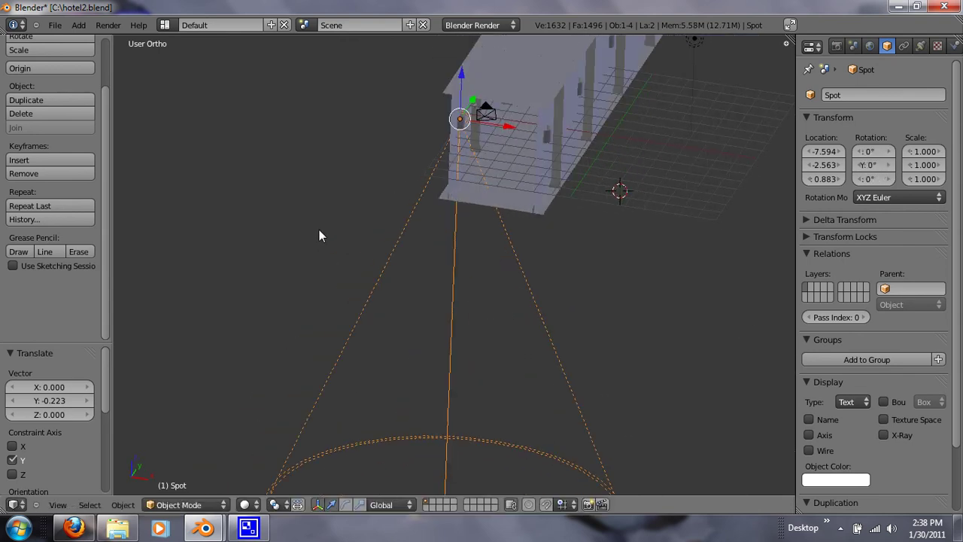
key(F12)
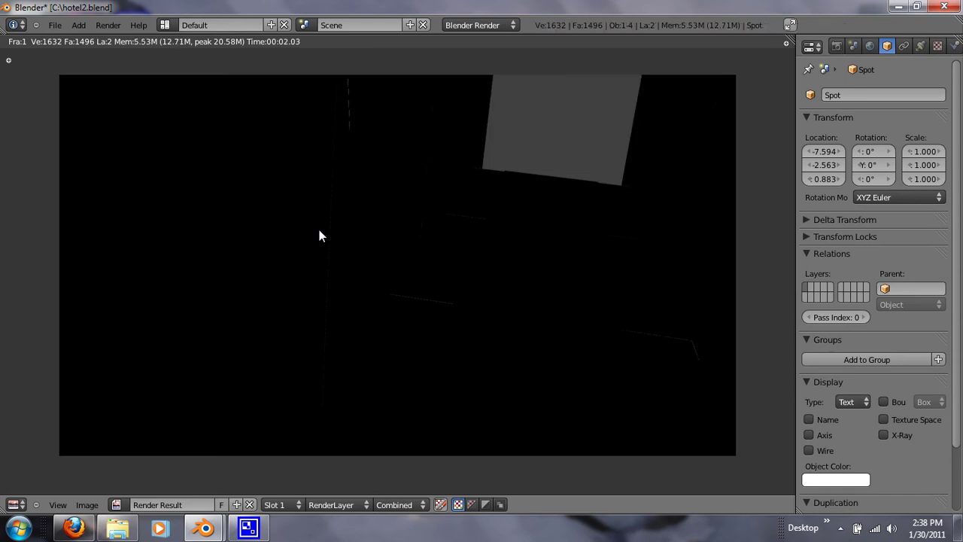
key(Escape)
middle_drag(319, 235, 405, 376)
Step: Duplicate the spot lamp three times along Y as Spot.001–Spot.003, about 6 units apart, the last at 15.921
middle_drag(453, 291, 436, 301)
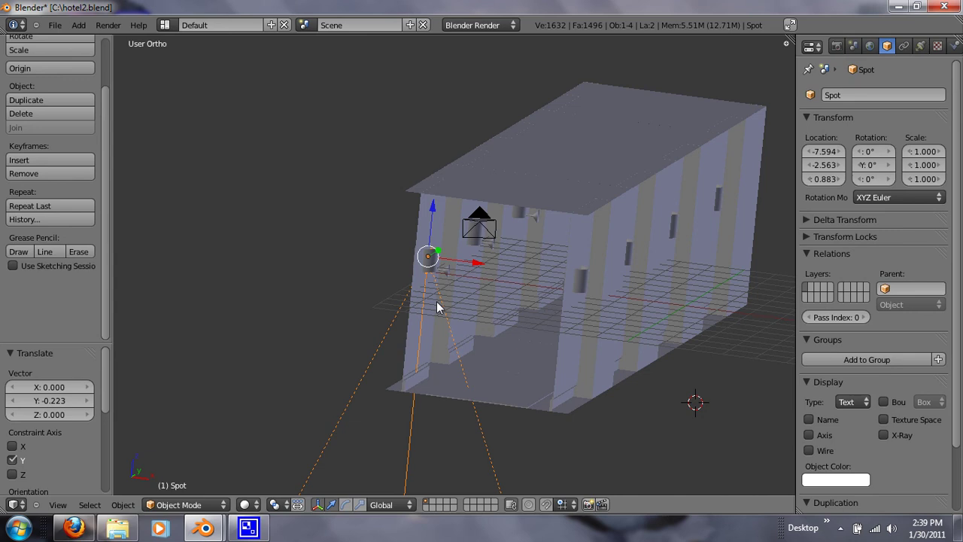
key(shift+d)
key(y)
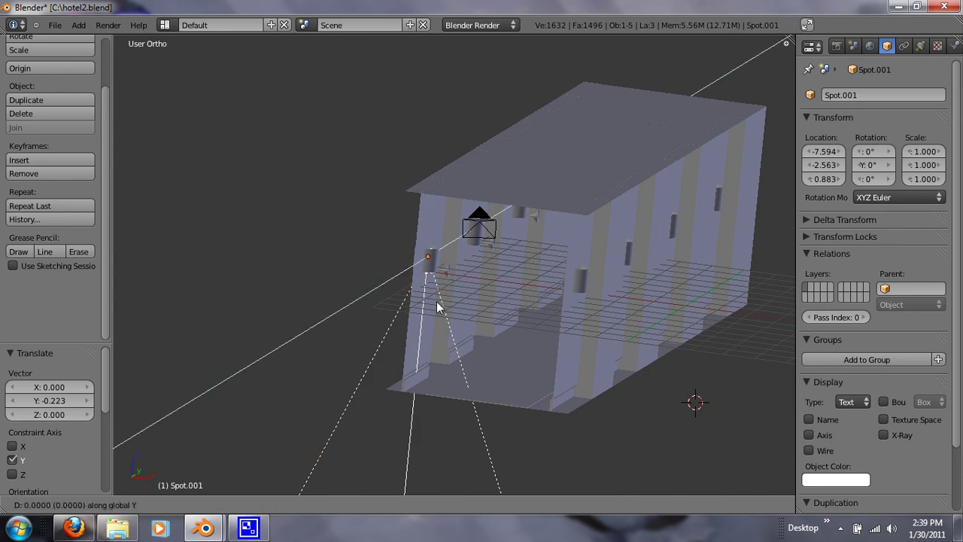
click(498, 298)
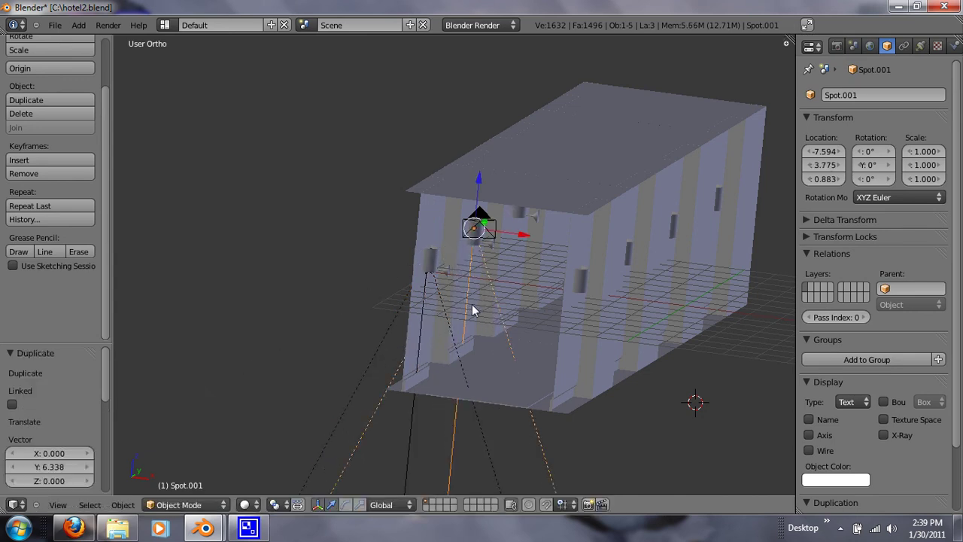
middle_drag(471, 304, 436, 318)
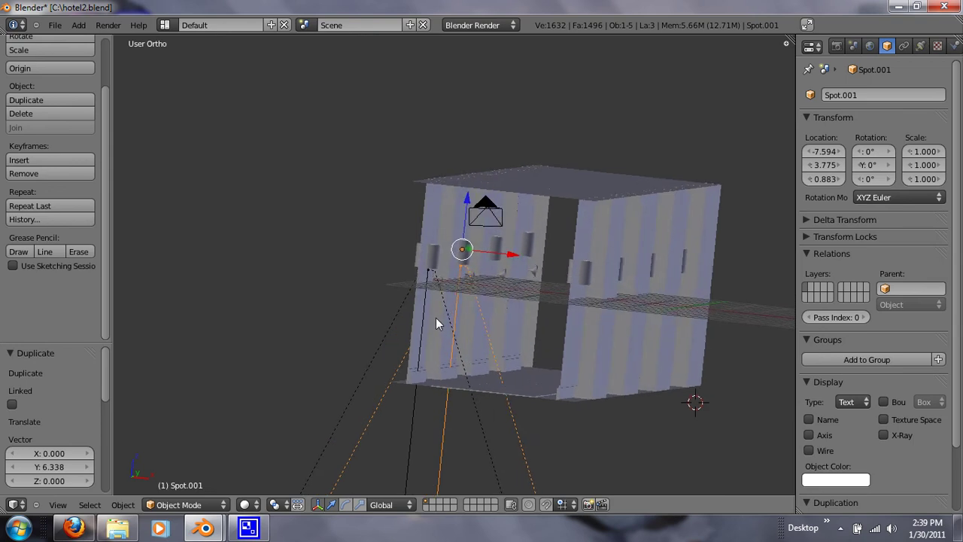
key(shift+d)
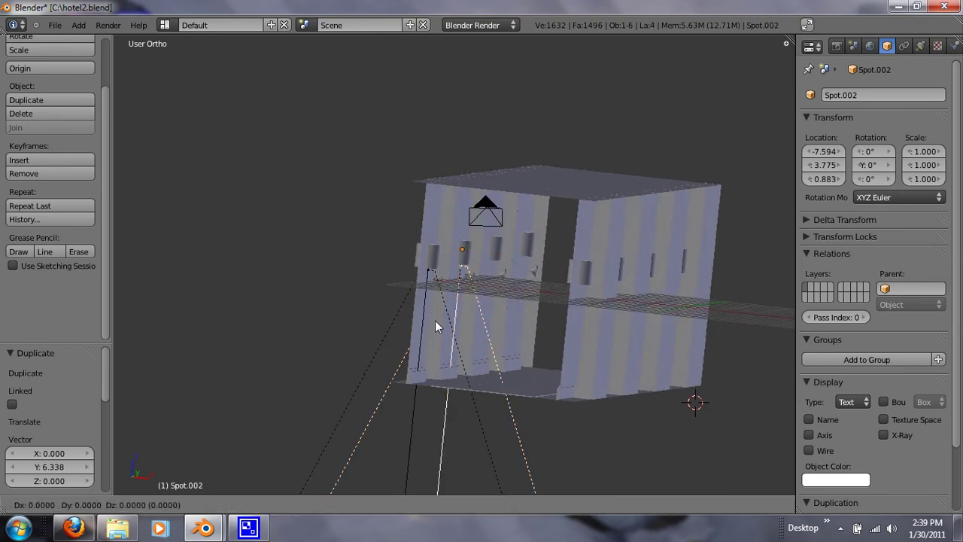
key(y)
click(468, 326)
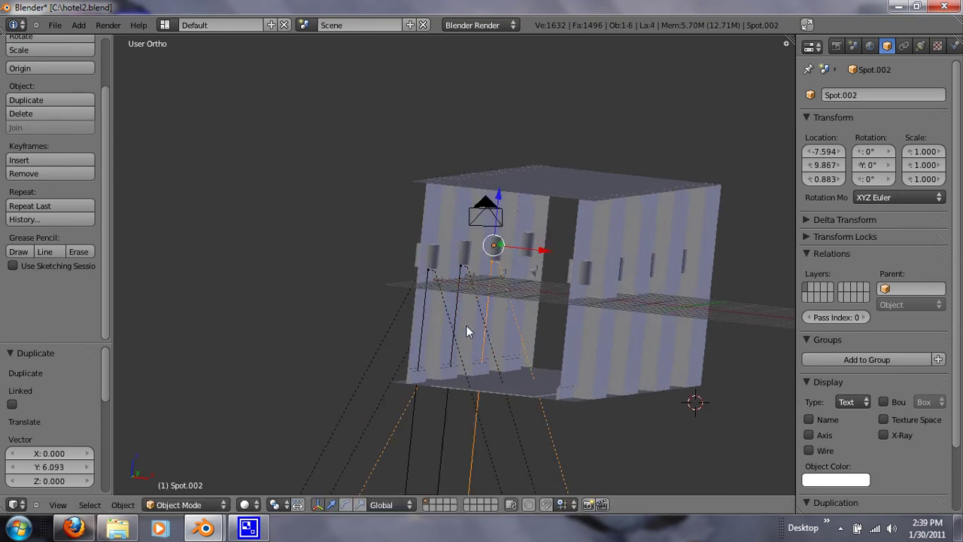
key(shift+d)
key(y)
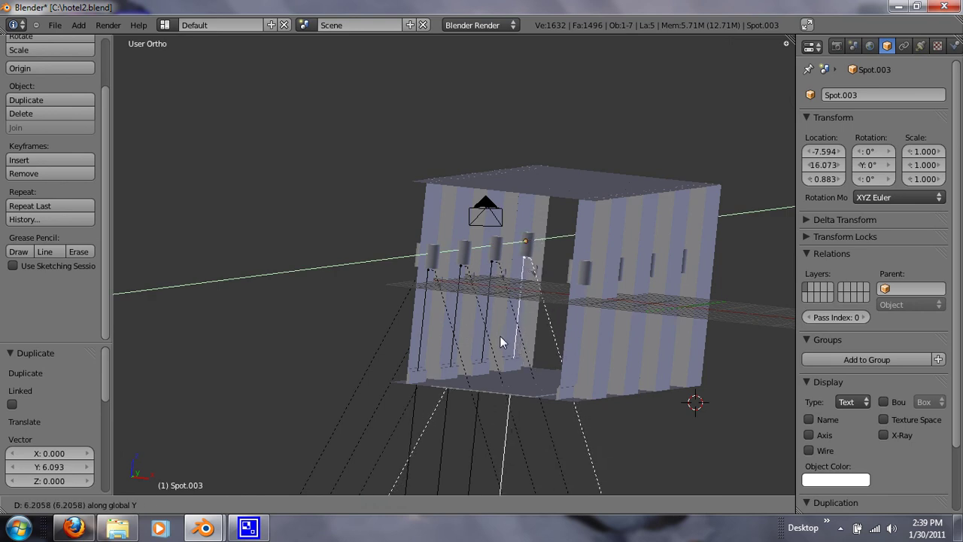
click(470, 340)
middle_drag(470, 340, 484, 341)
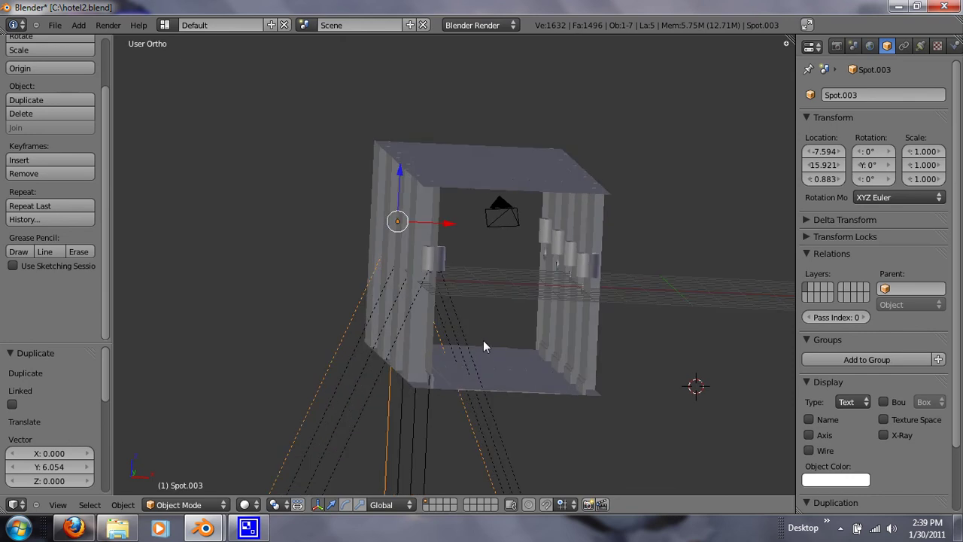
Step: Copy the lamp across to the opposite wall as Spot.004, then copy it back along Y as Spot.005
key(shift+d)
key(x)
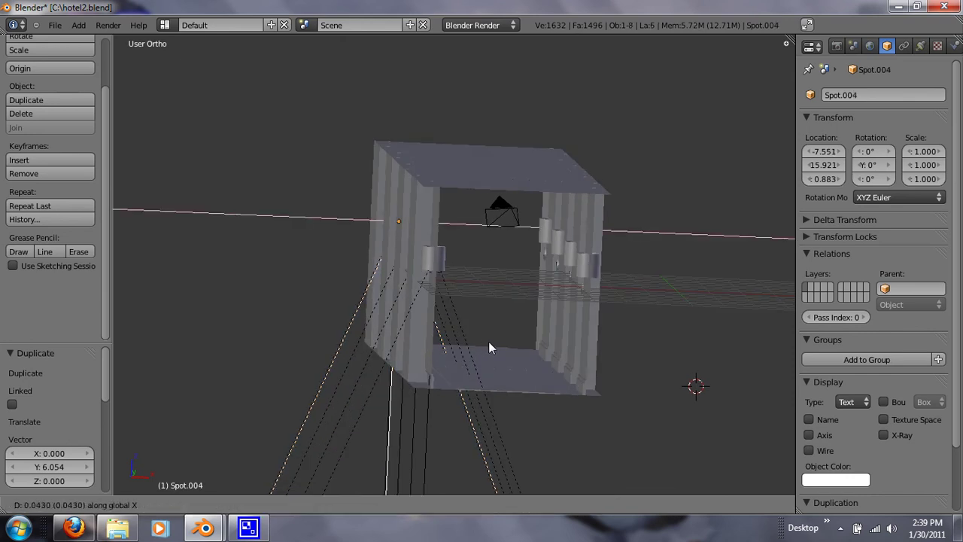
click(632, 357)
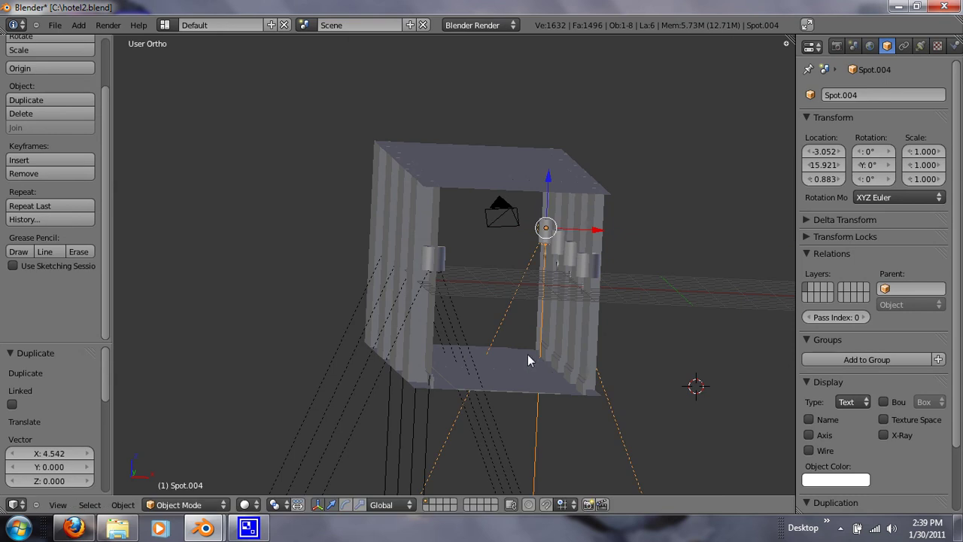
key(shift+d)
key(x)
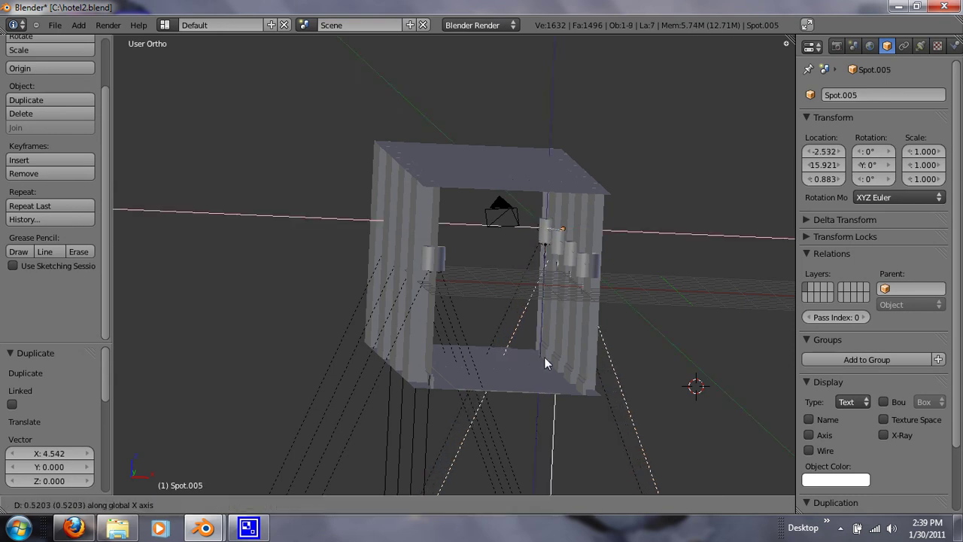
key(y)
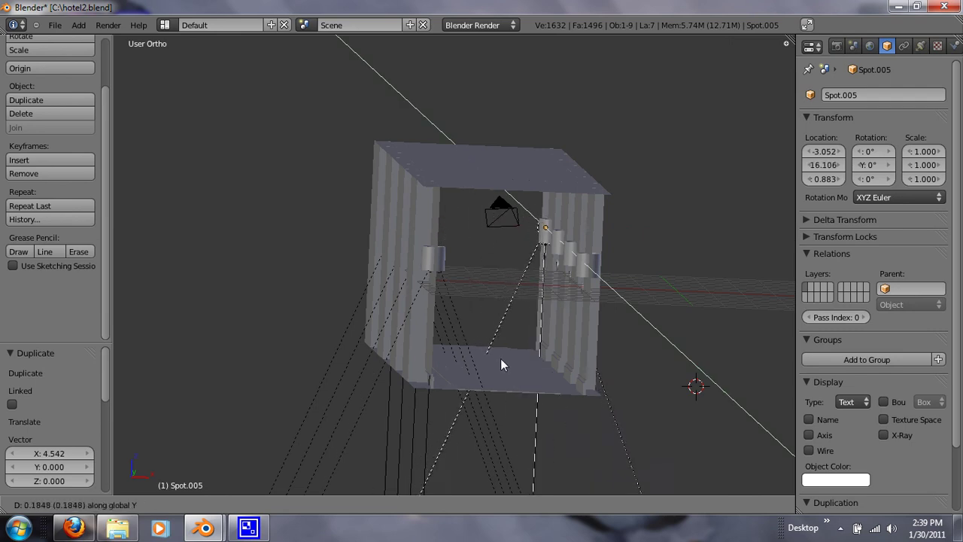
click(479, 319)
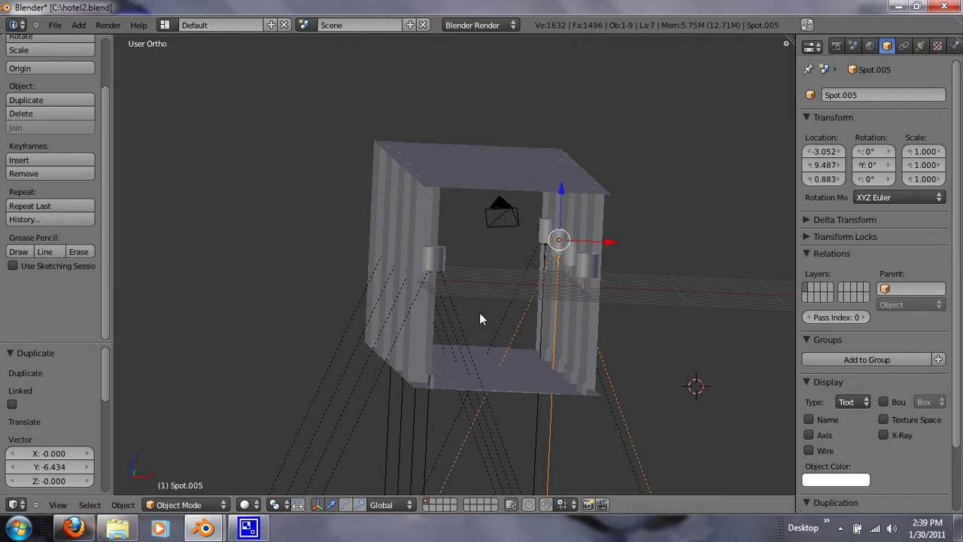
middle_drag(479, 318, 506, 370)
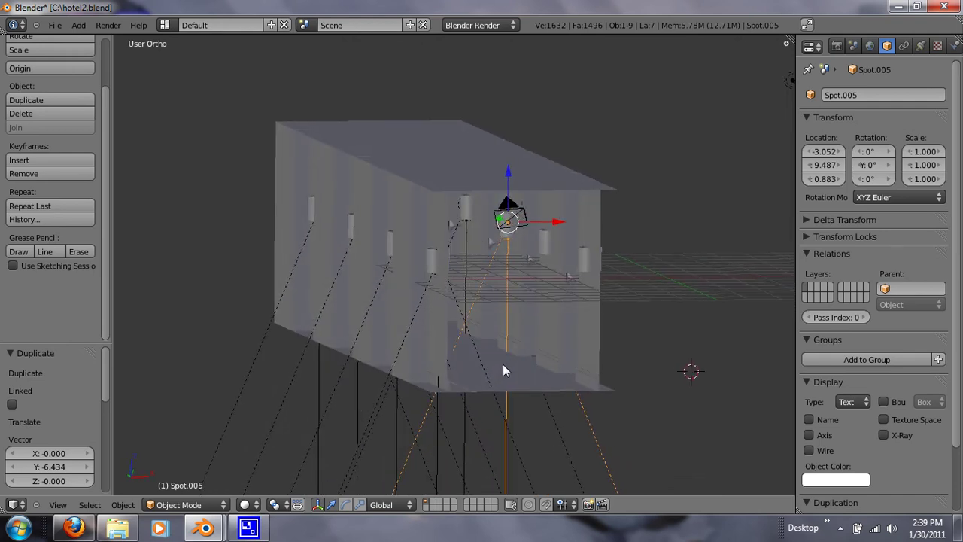
Step: Add Spot.006 and Spot.007 along Y, the last at Y -2.600, and render the scene
key(shift+d)
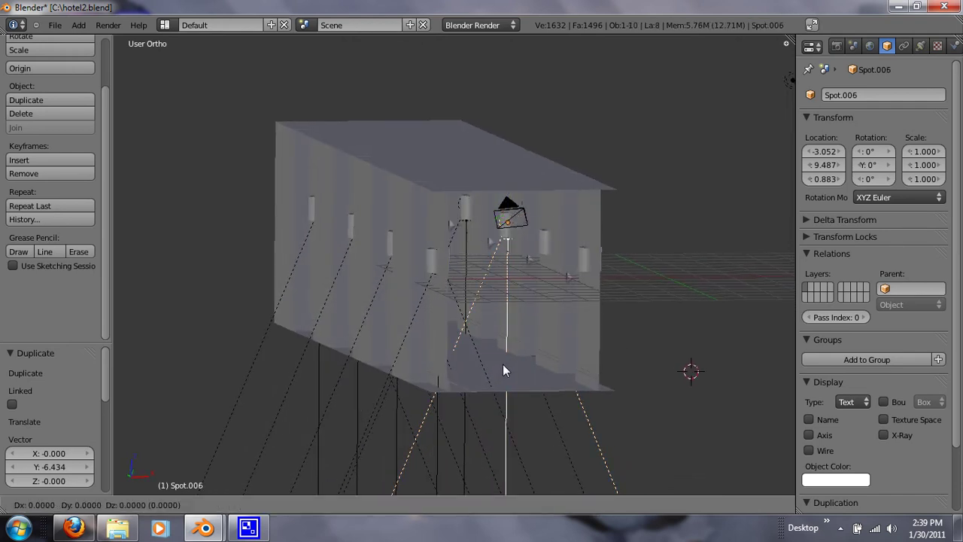
key(y)
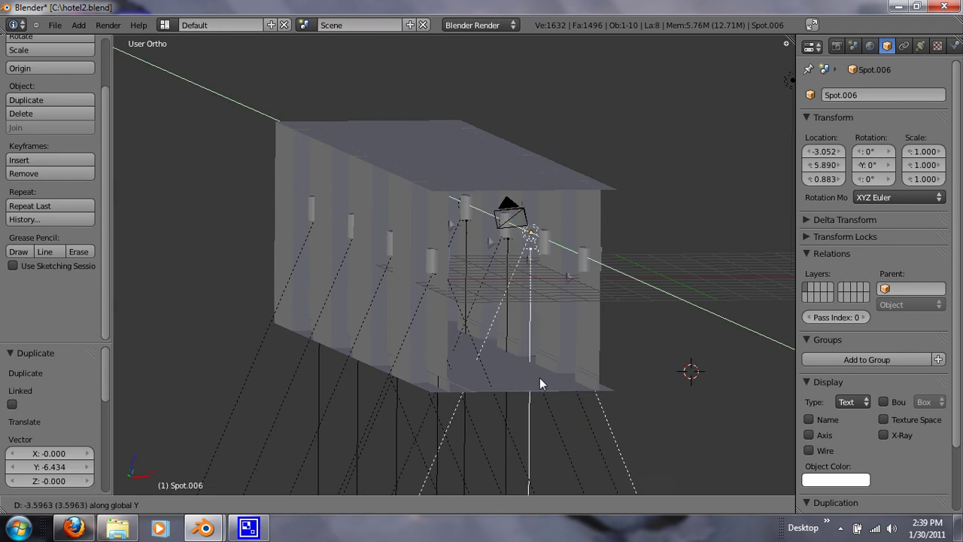
click(542, 382)
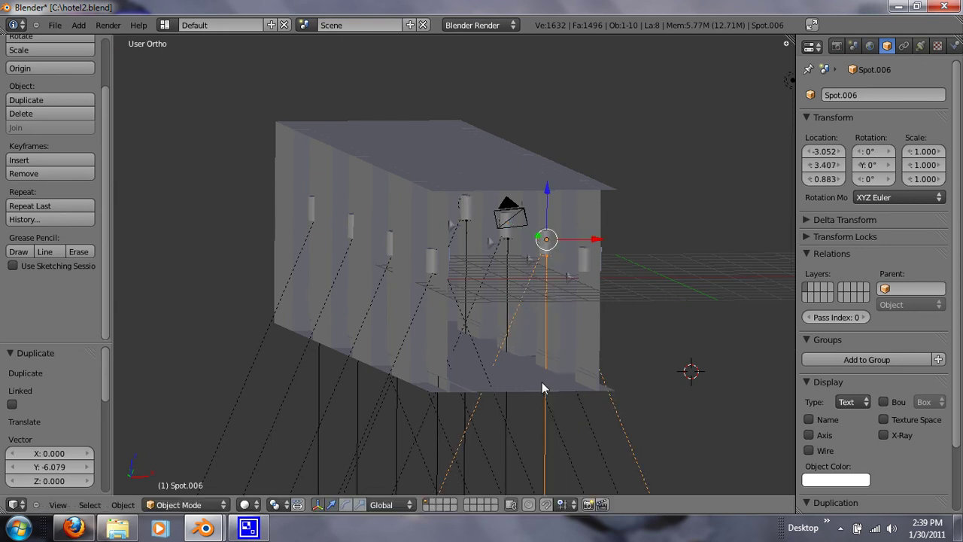
key(shift+d)
key(y)
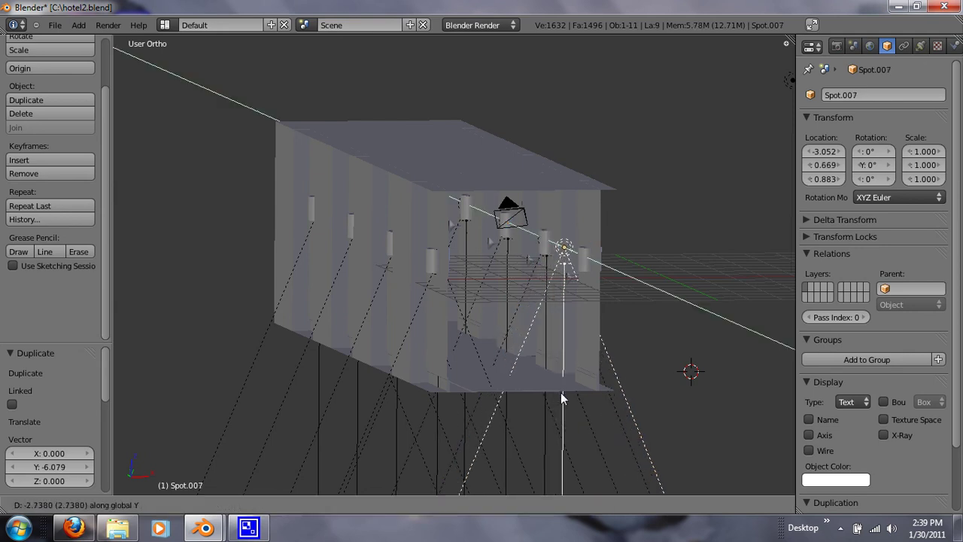
click(578, 402)
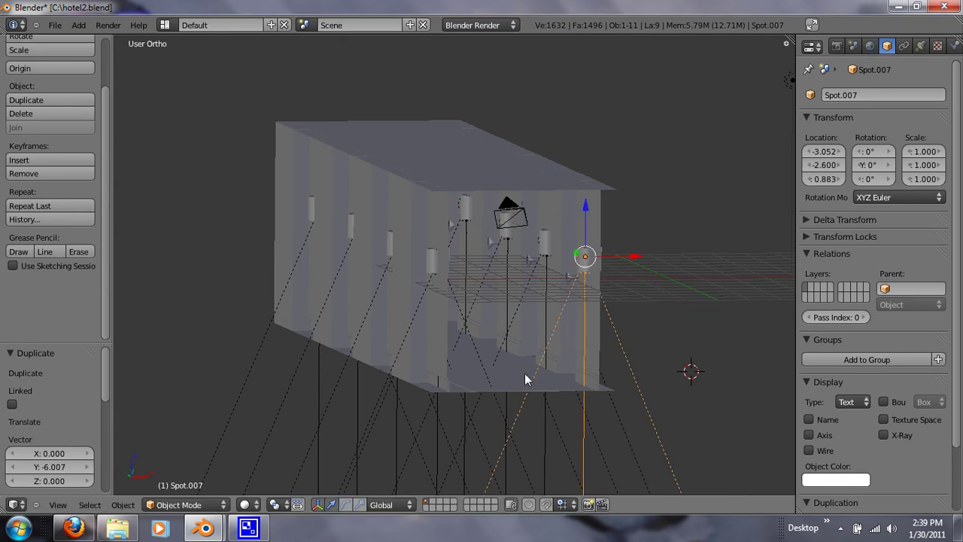
middle_drag(524, 373, 491, 373)
key(F12)
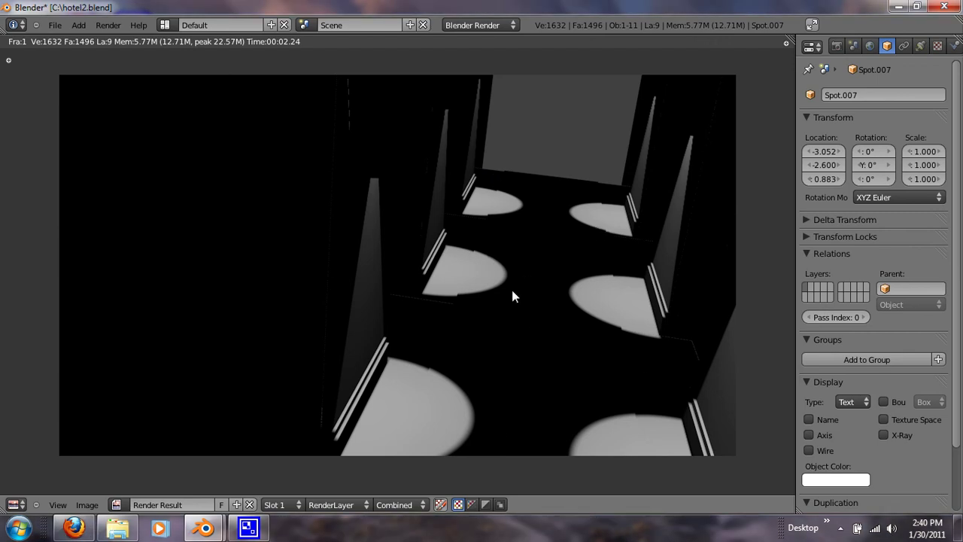
Step: Close the finished dark-hallway render and return to the 3D viewport
key(Escape)
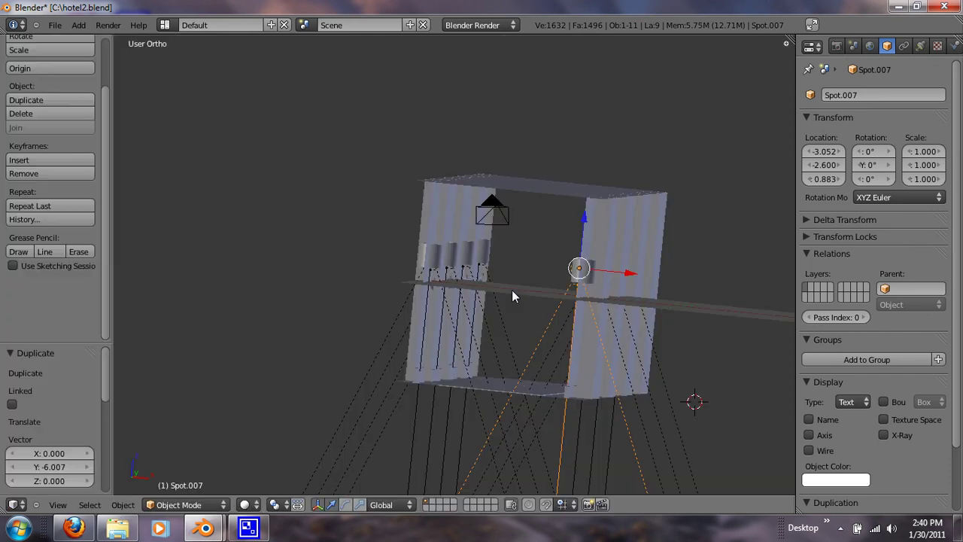
Step: Select the camera, view through it, and move it up to -5.583, -5.080, 2.370
mouse_move(512, 291)
middle_down()
mouse_move(524, 280)
mouse_move(521, 302)
middle_up()
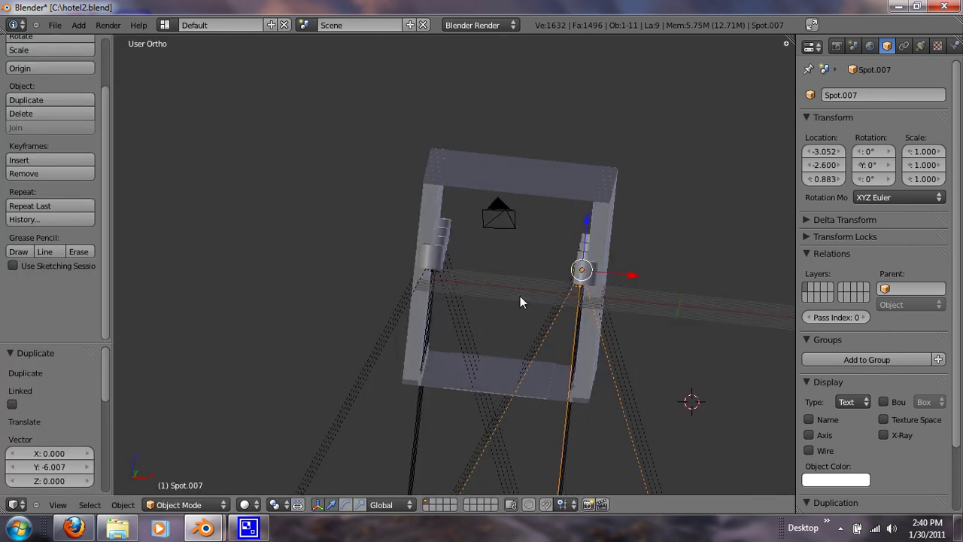
middle_drag(512, 260, 477, 222)
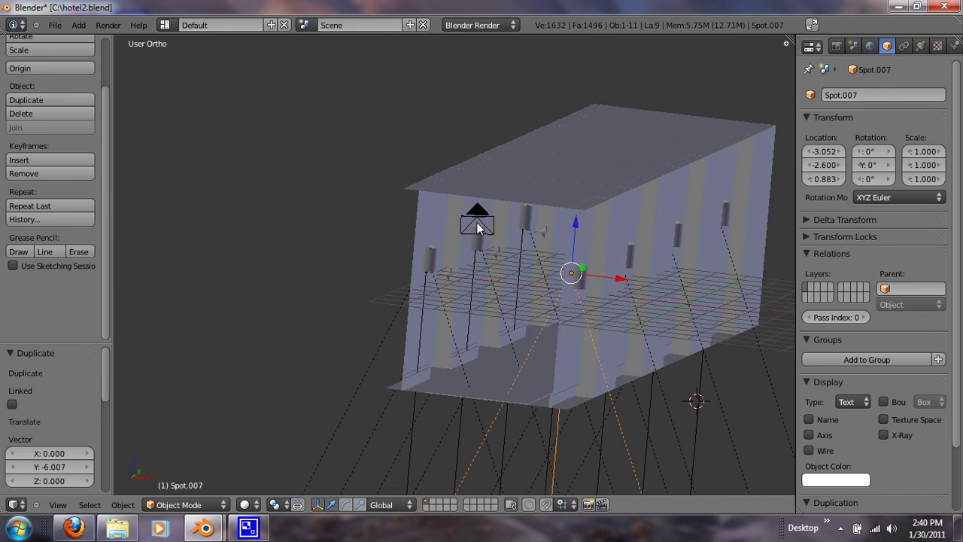
right_click(476, 222)
right_drag(474, 223, 466, 273)
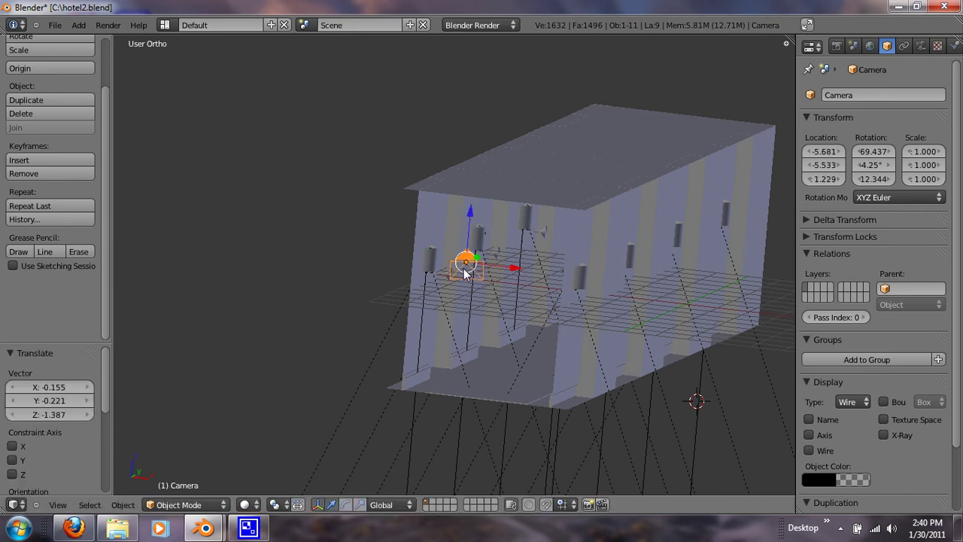
key(KP_0)
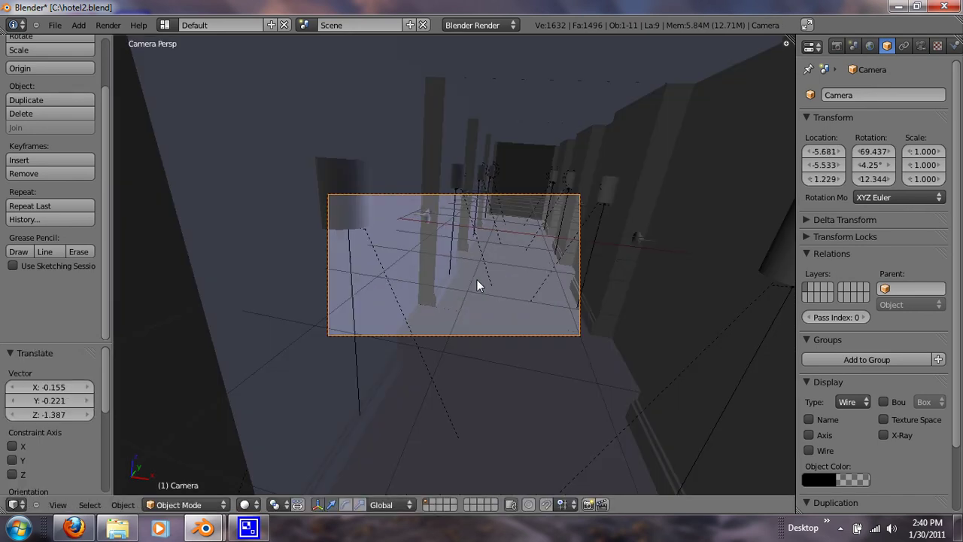
key(g)
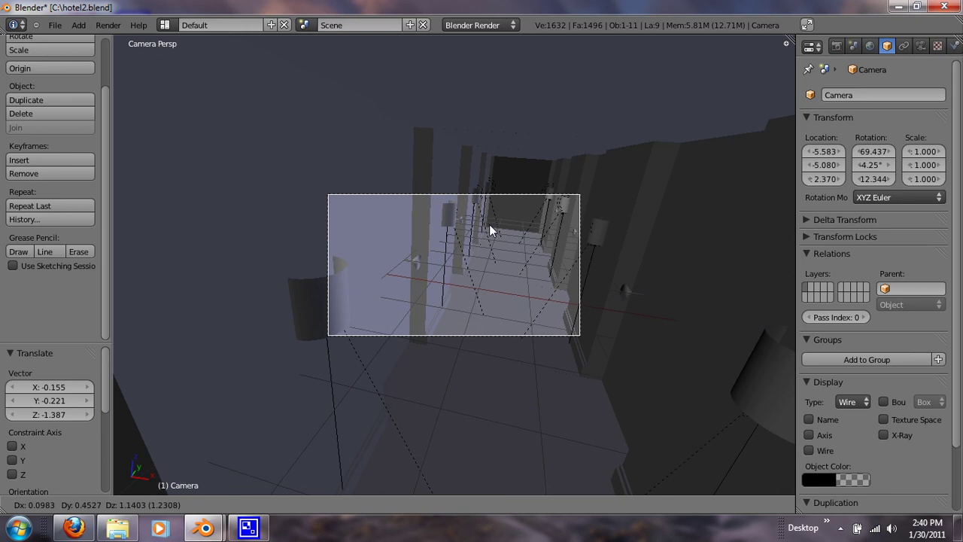
click(489, 224)
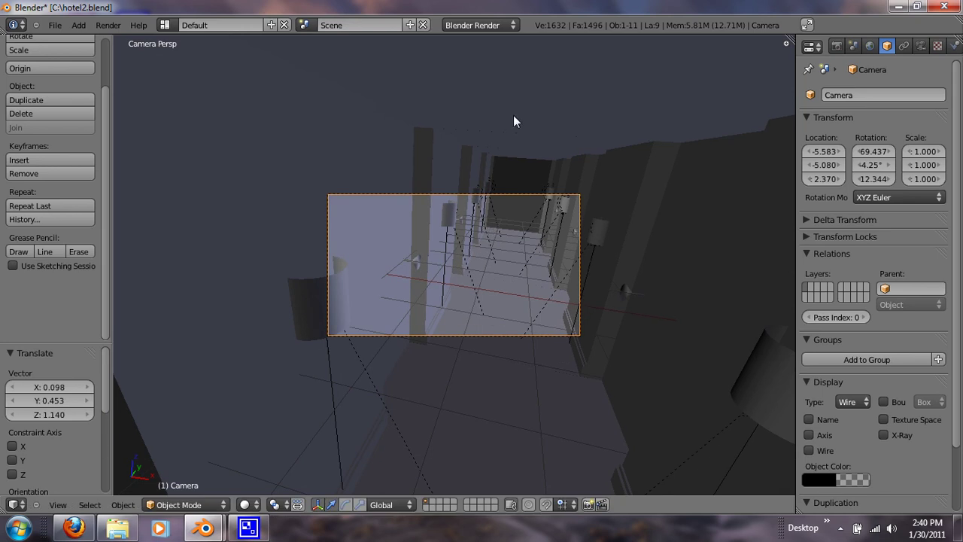
key(grave)
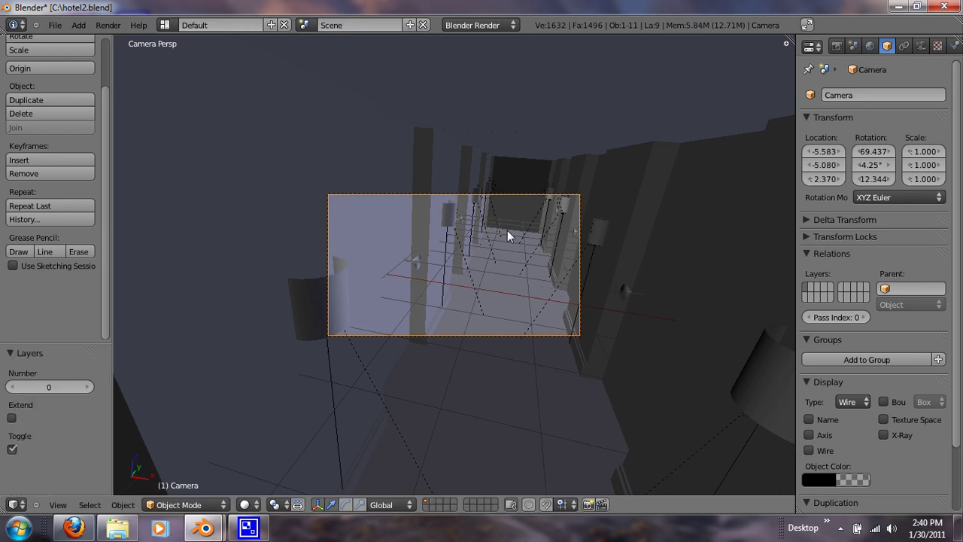
middle_drag(513, 225, 463, 316)
Step: Add a Hemi lamp and place it inside the hallway near the camera
key(a)
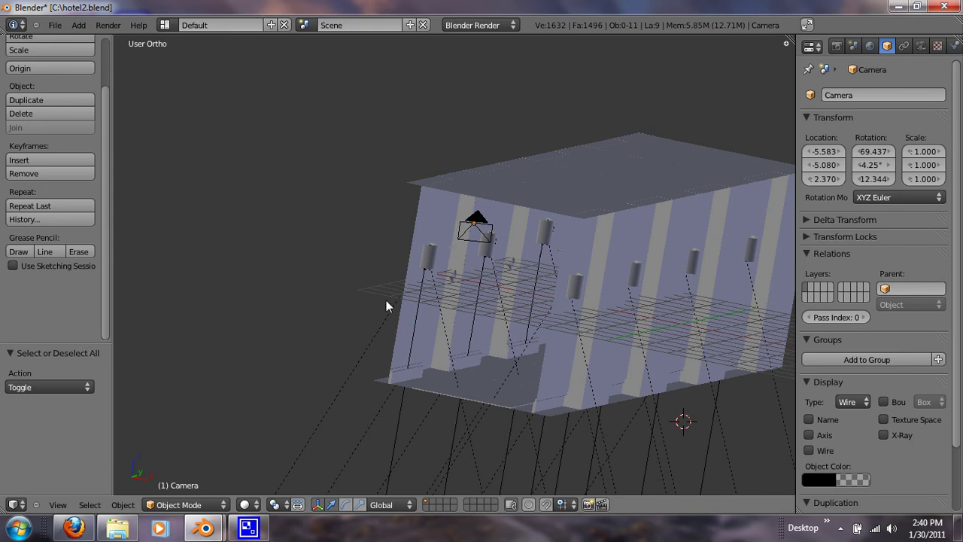
click(82, 25)
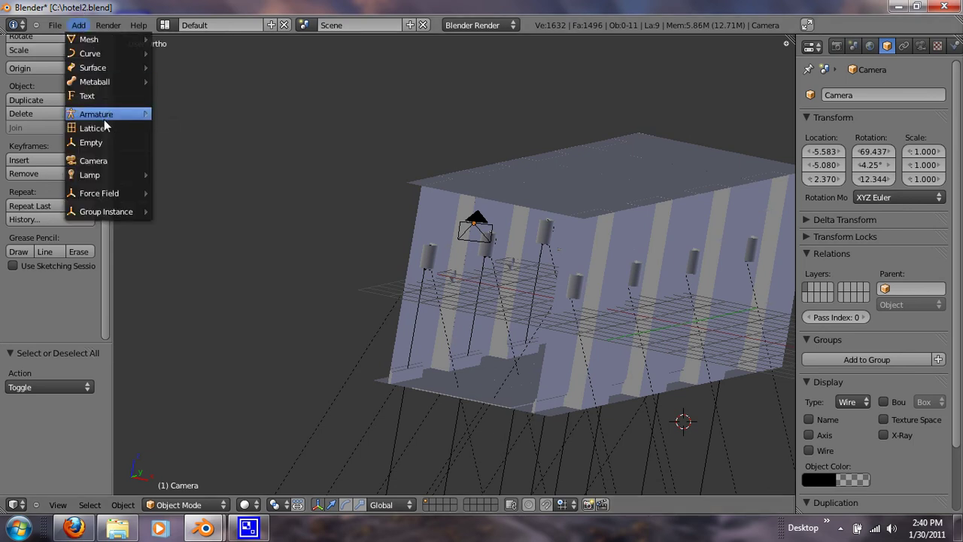
mouse_move(133, 174)
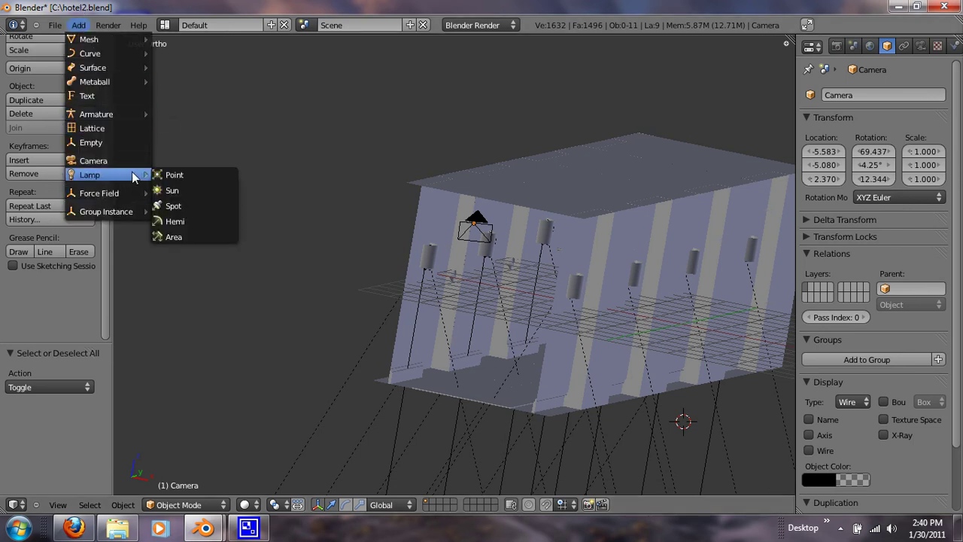
click(188, 222)
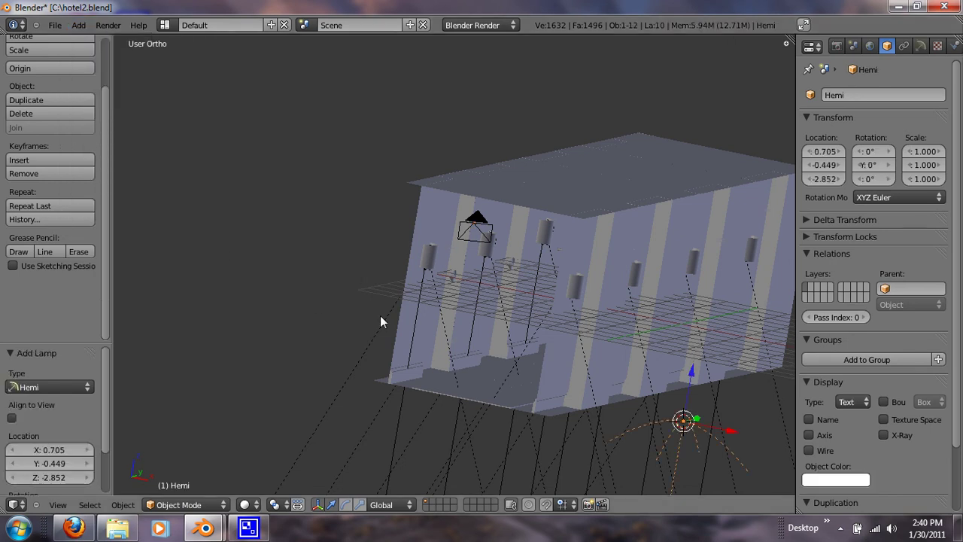
key(g)
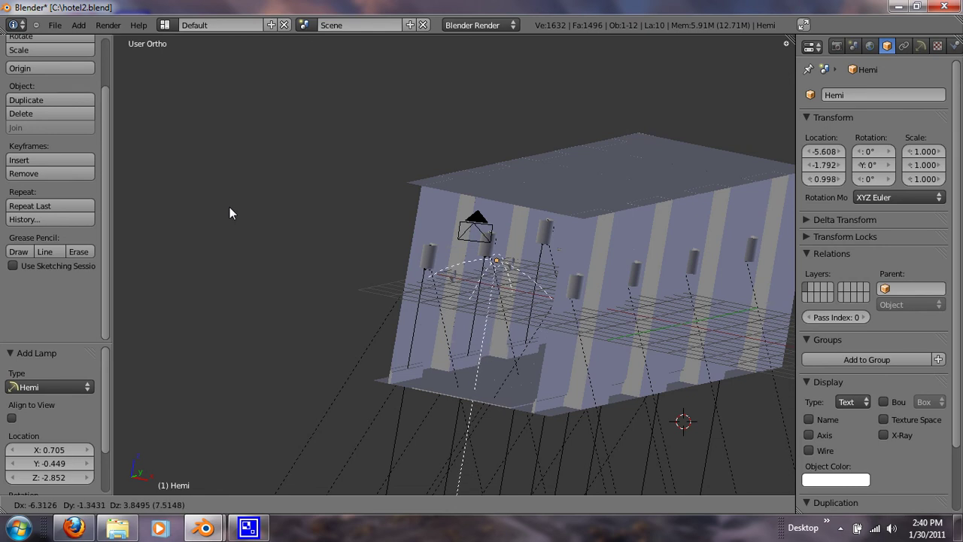
click(216, 202)
middle_drag(421, 334, 469, 351)
Step: Tilt the Hemi lamp about 67° down the corridor and render the scene
key(r)
key(r)
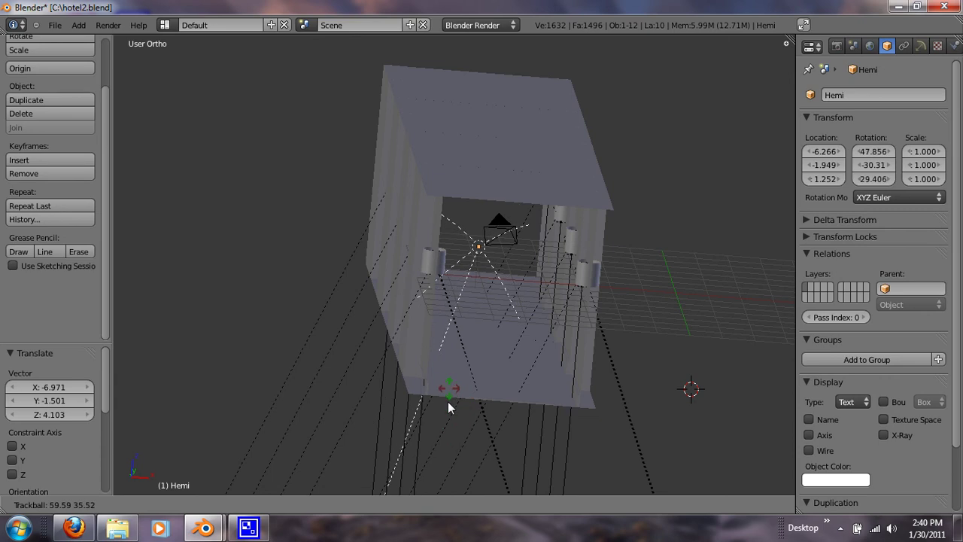
click(438, 412)
middle_drag(444, 412, 399, 408)
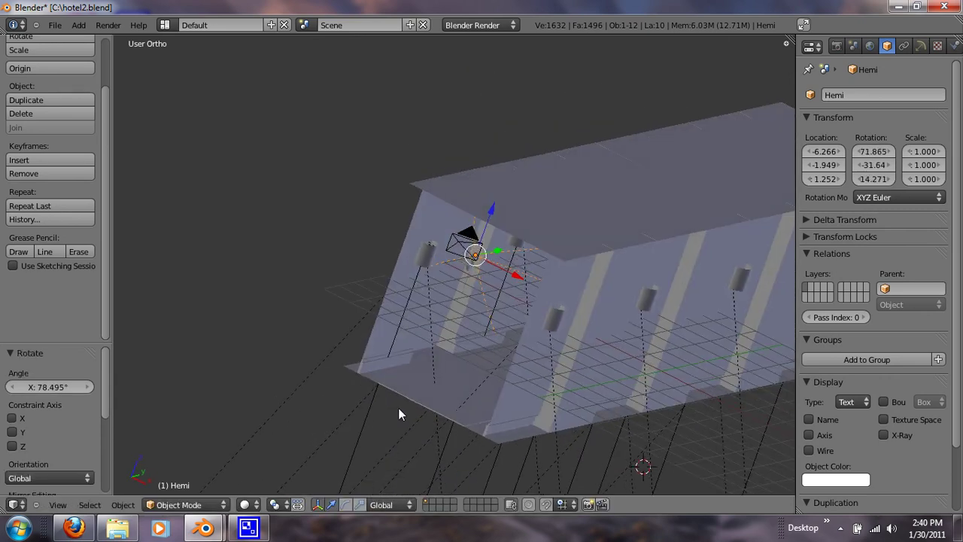
key(r)
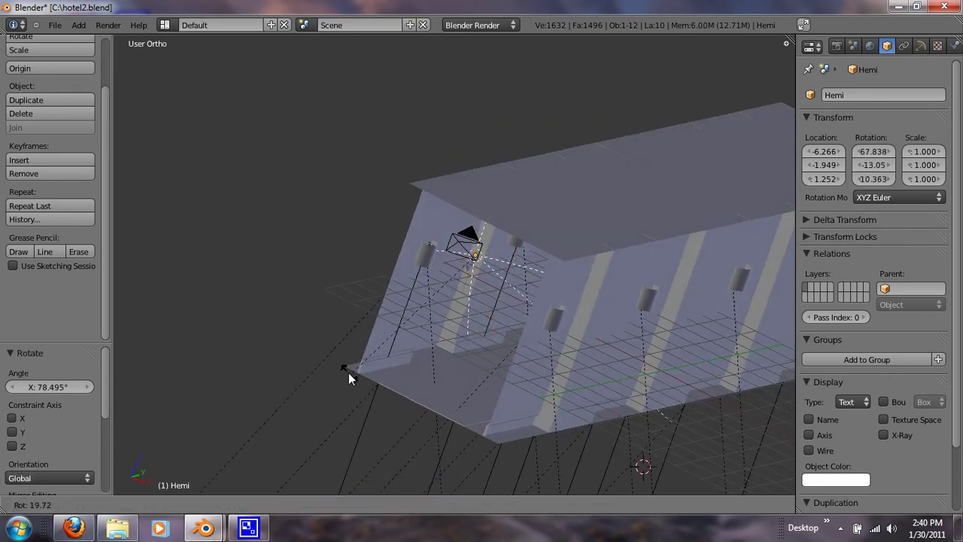
key(F12)
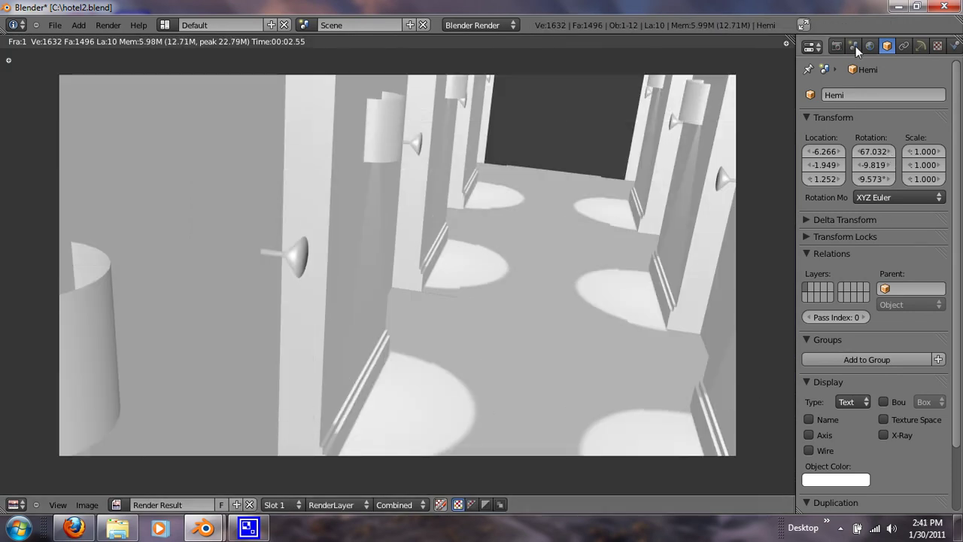
Step: Set the Hemi lamp's Energy to 0.5, after briefly trying 5
click(922, 47)
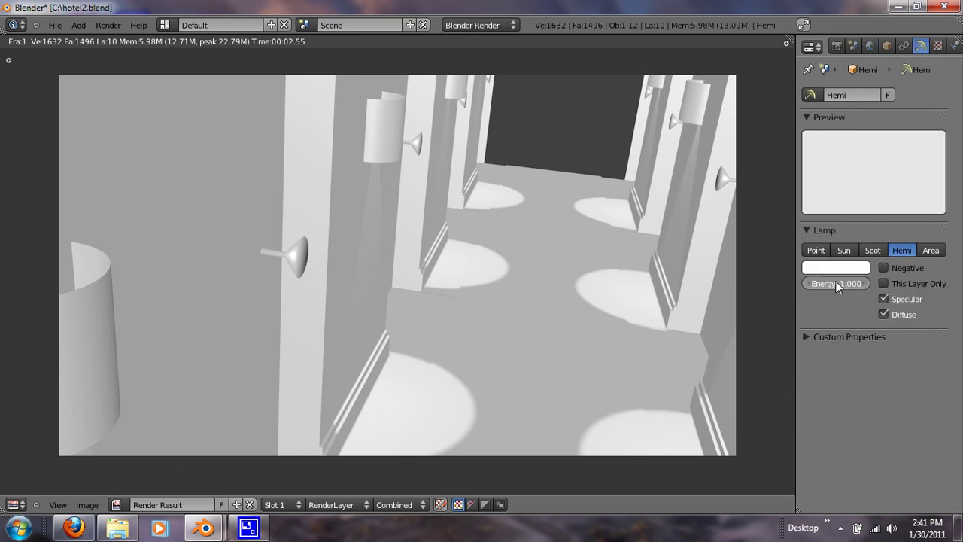
text(5)
key(Return)
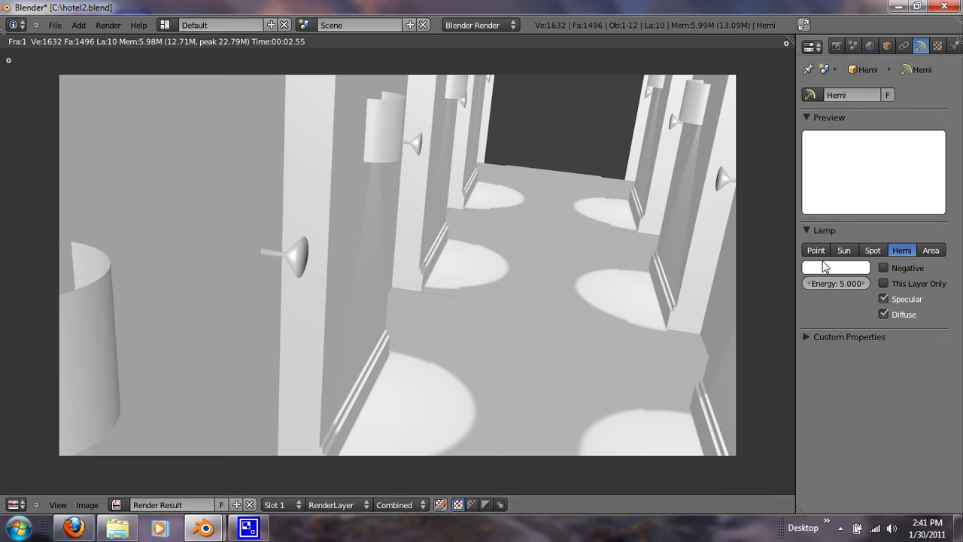
click(839, 284)
text(.5)
key(Return)
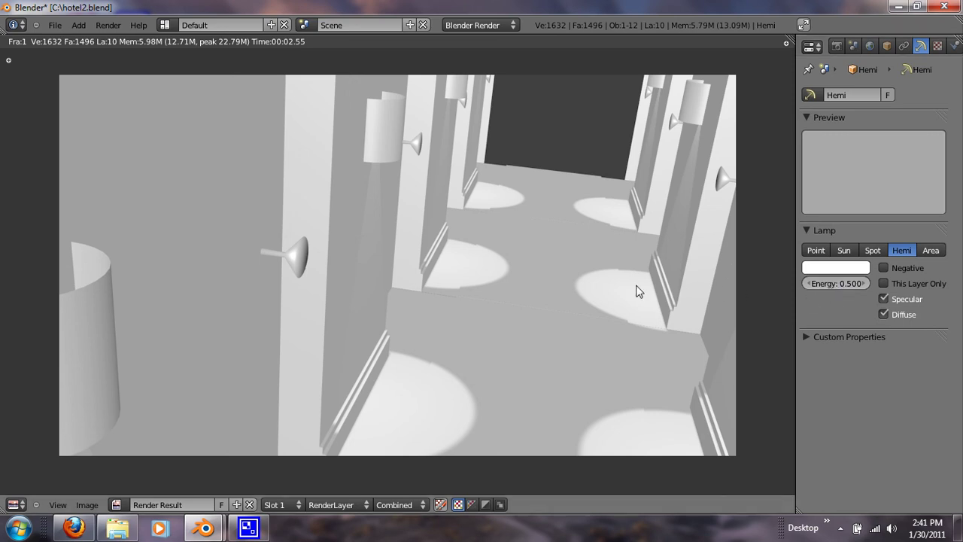
Step: Re-render the hallway with the Hemi lamp at energy 0.500
key(F12)
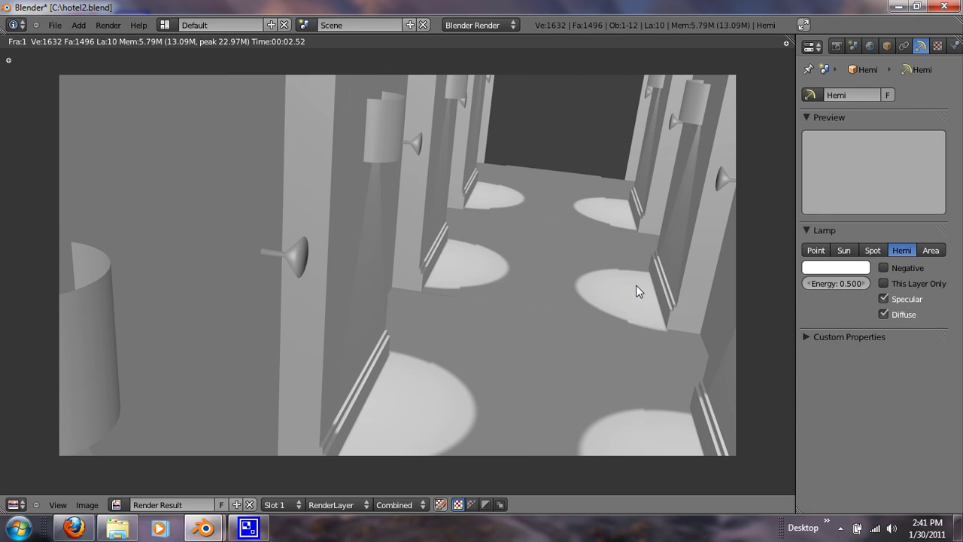
click(248, 528)
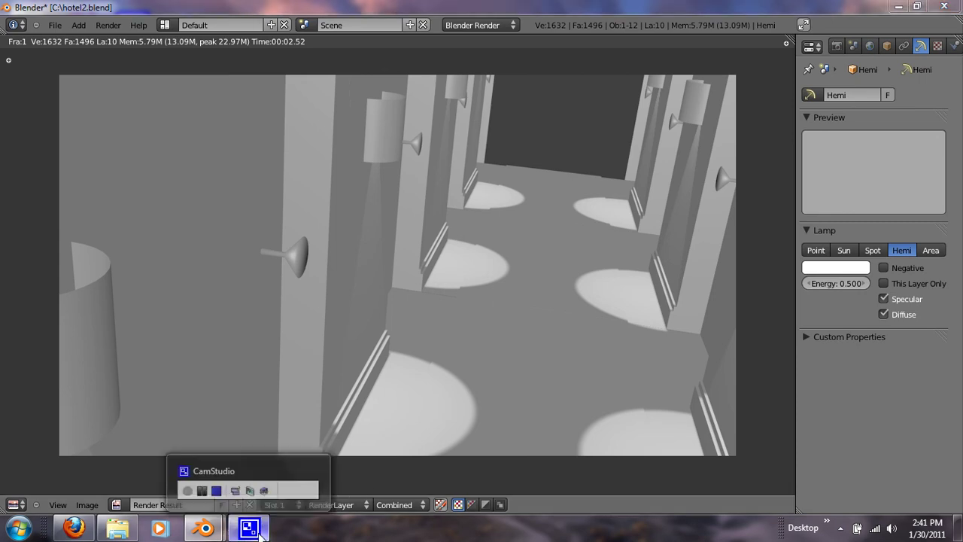